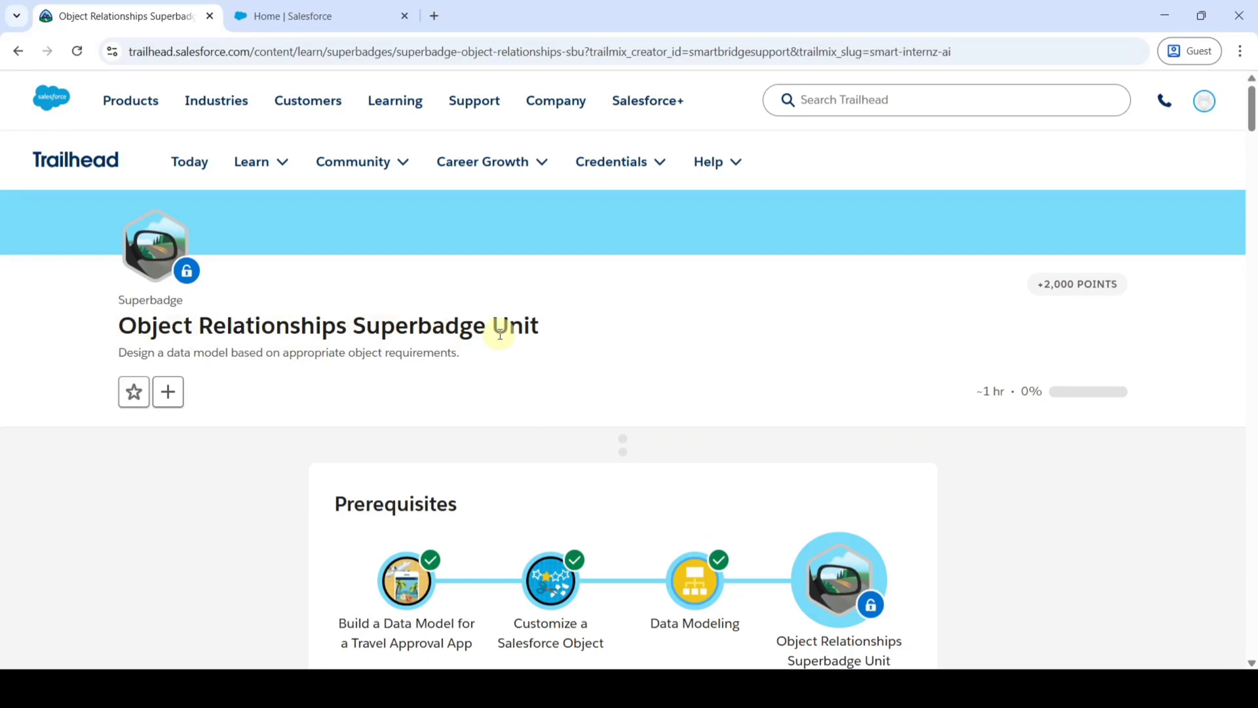
pyautogui.moveTo(1253, 109); pyautogui.dragTo(1254, 585)
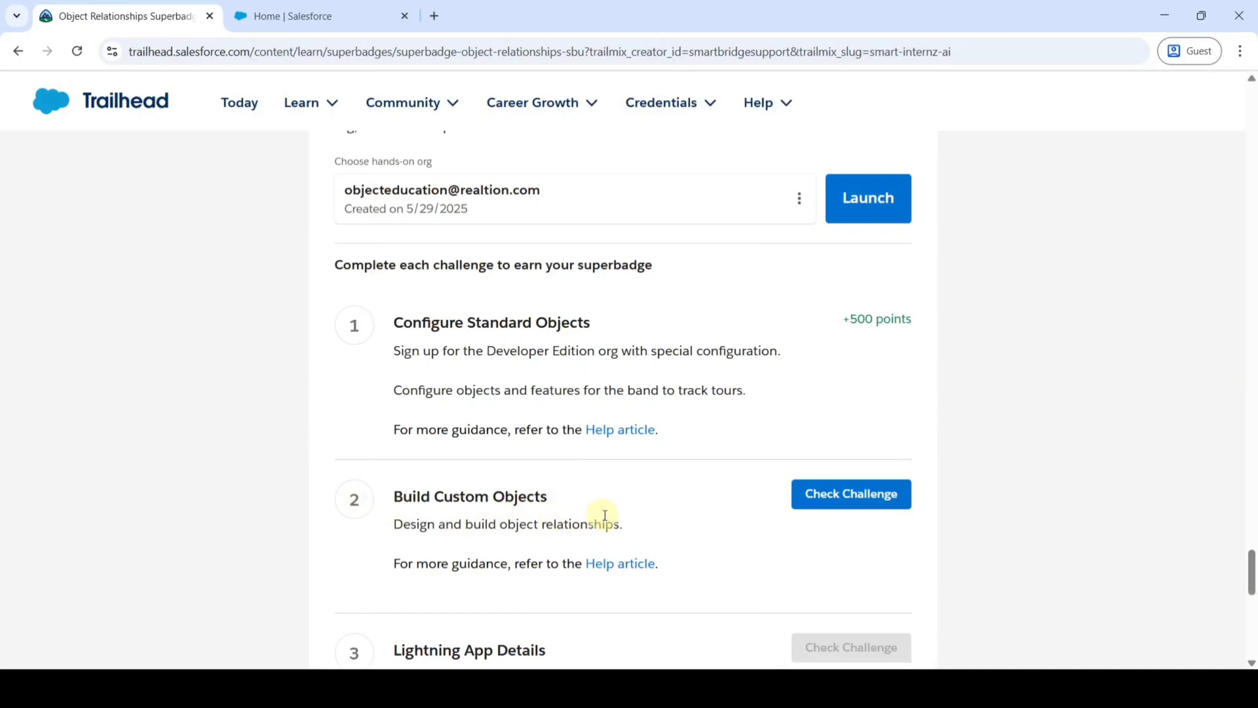
pyautogui.scroll(1, 604, 516)
pyautogui.scroll(1, 607, 517)
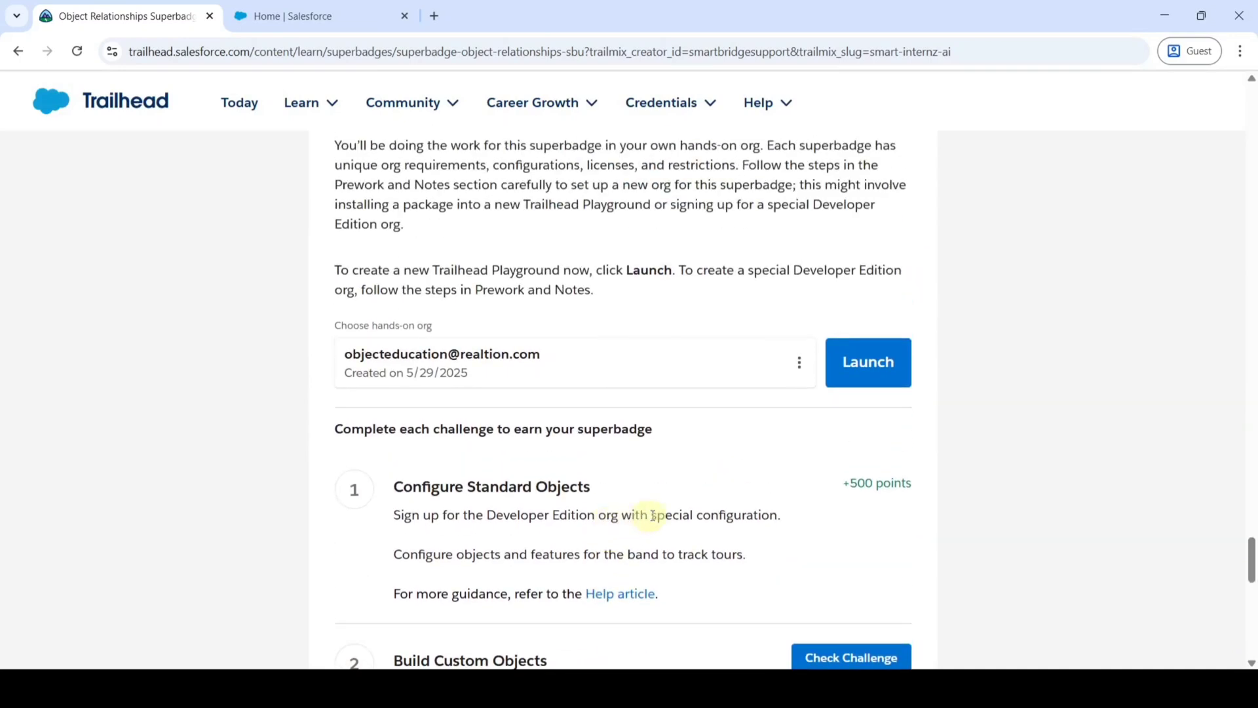
# Bring the superbadge's hands-on org Launch box and challenge list into view
pyautogui.click(860, 361)
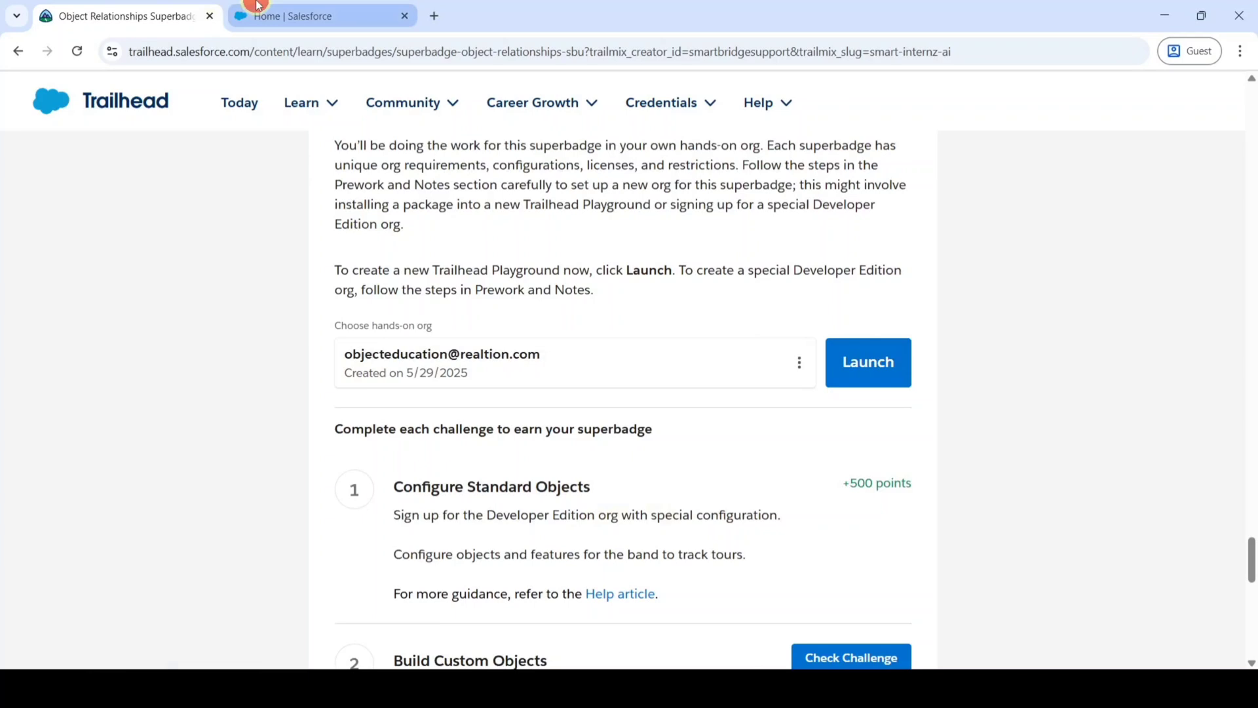
# Copy the 'Track List' object name from the Build Object Relationships requirements
pyautogui.click(295, 16)
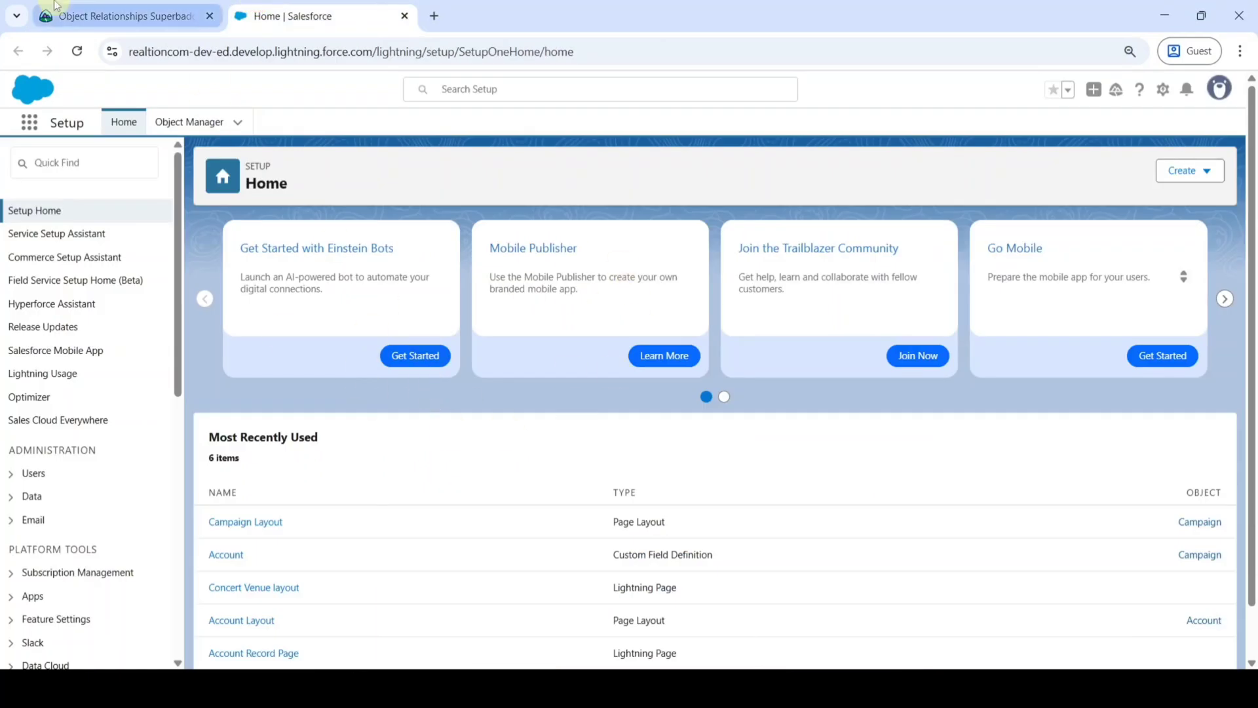
pyautogui.click(127, 16)
pyautogui.scroll(1, 542, 483)
pyautogui.scroll(2, 540, 481)
pyautogui.scroll(4, 544, 481)
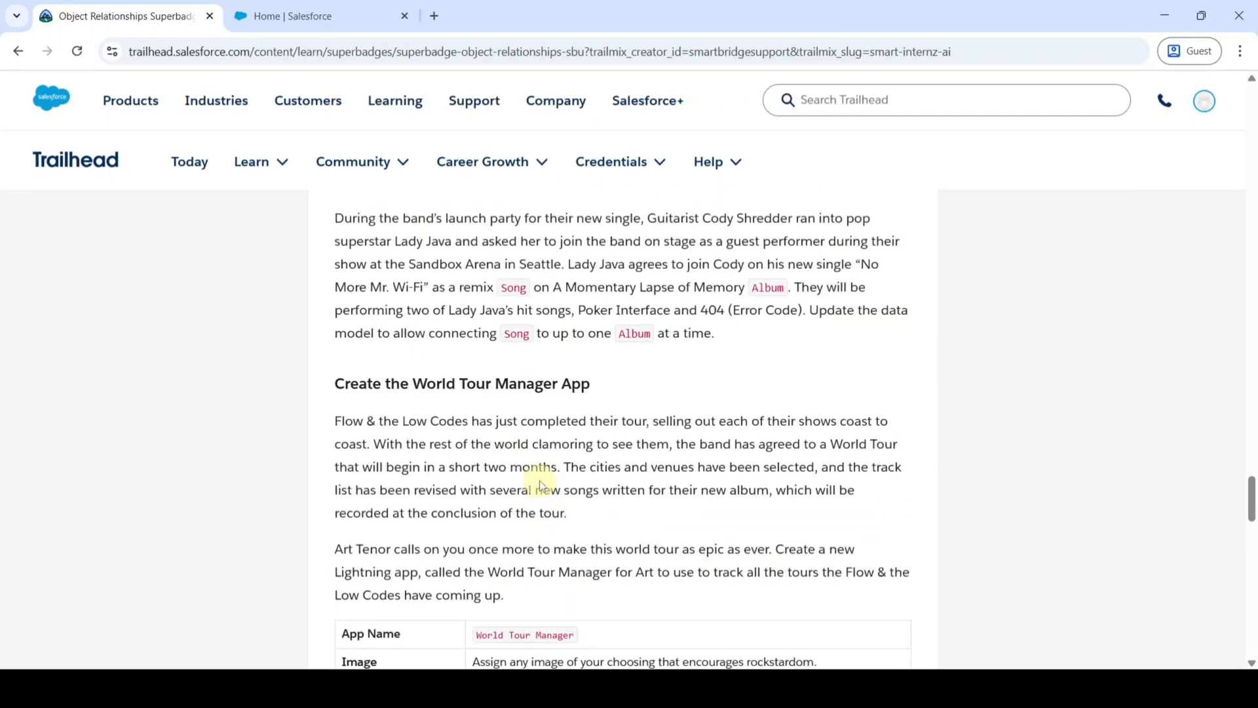
pyautogui.scroll(2, 536, 482)
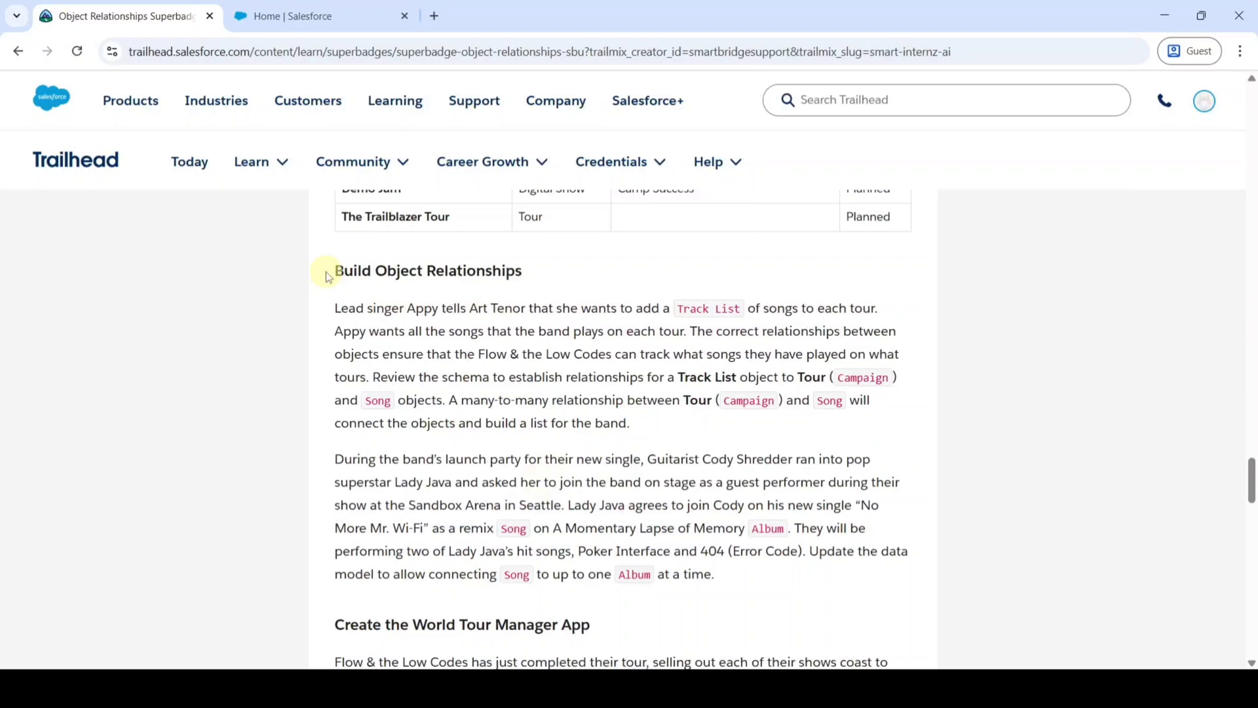
pyautogui.moveTo(338, 271); pyautogui.dragTo(529, 280)
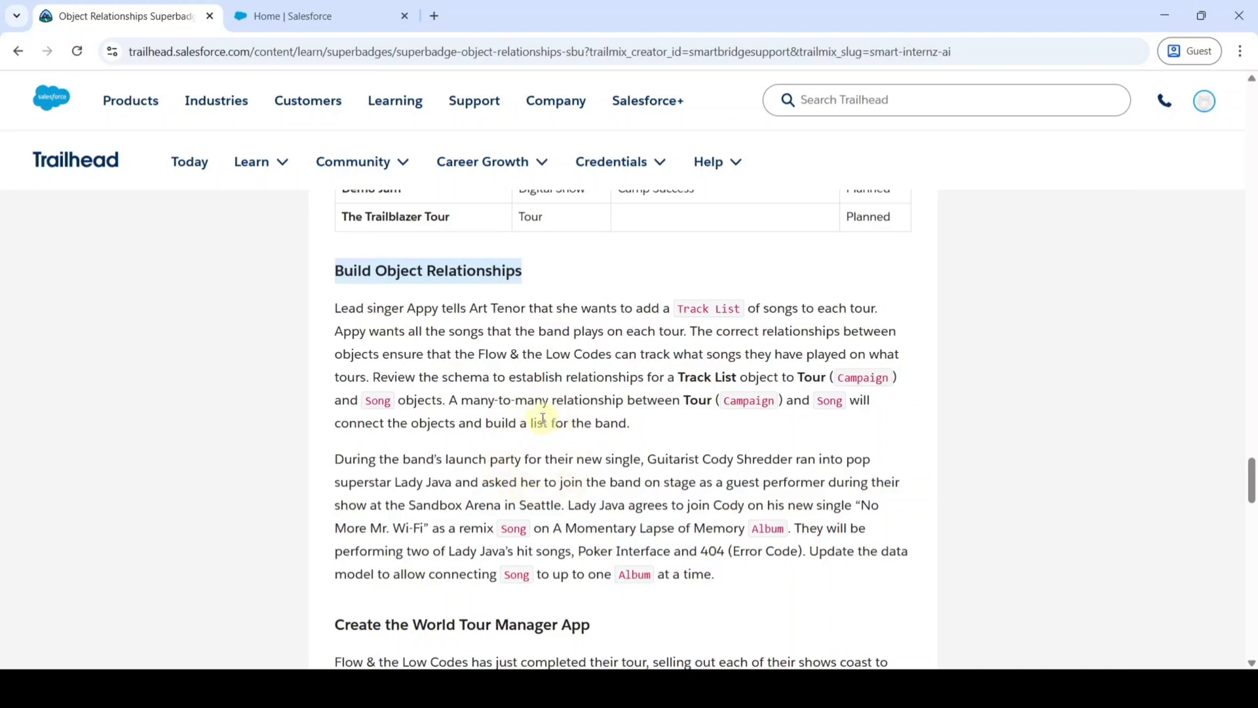
pyautogui.moveTo(676, 306); pyautogui.dragTo(727, 308)
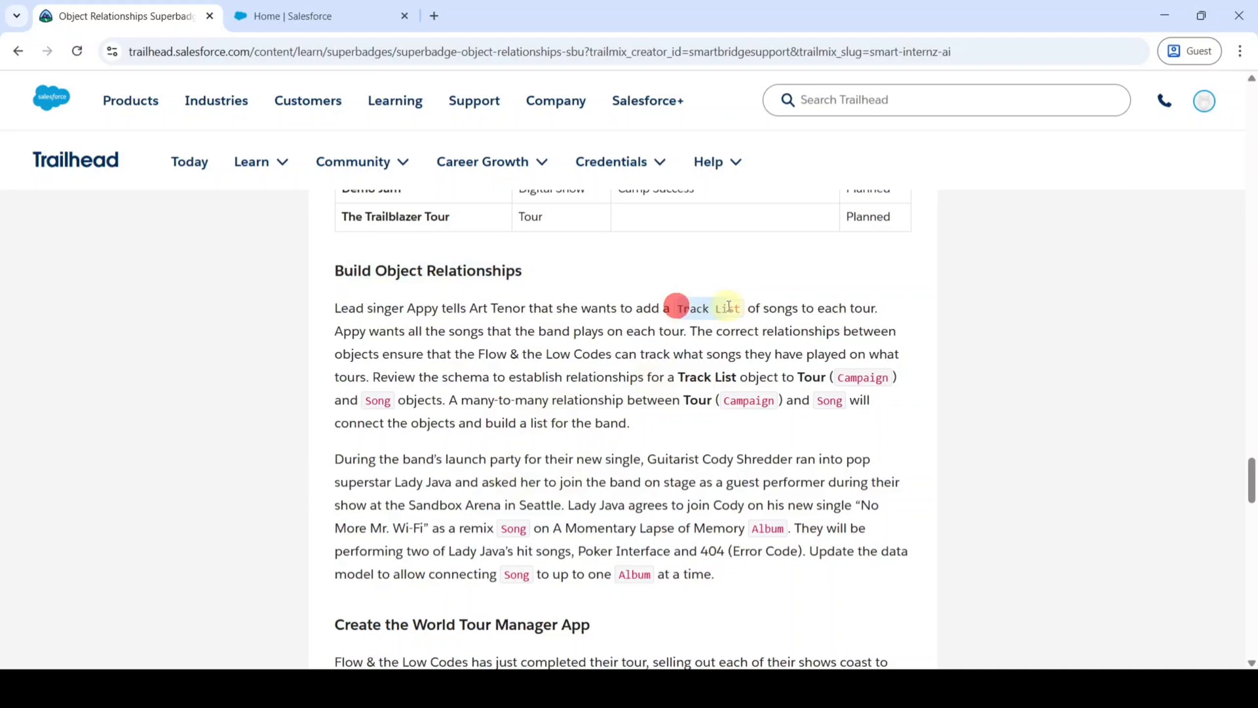
pyautogui.rightClick(705, 309)
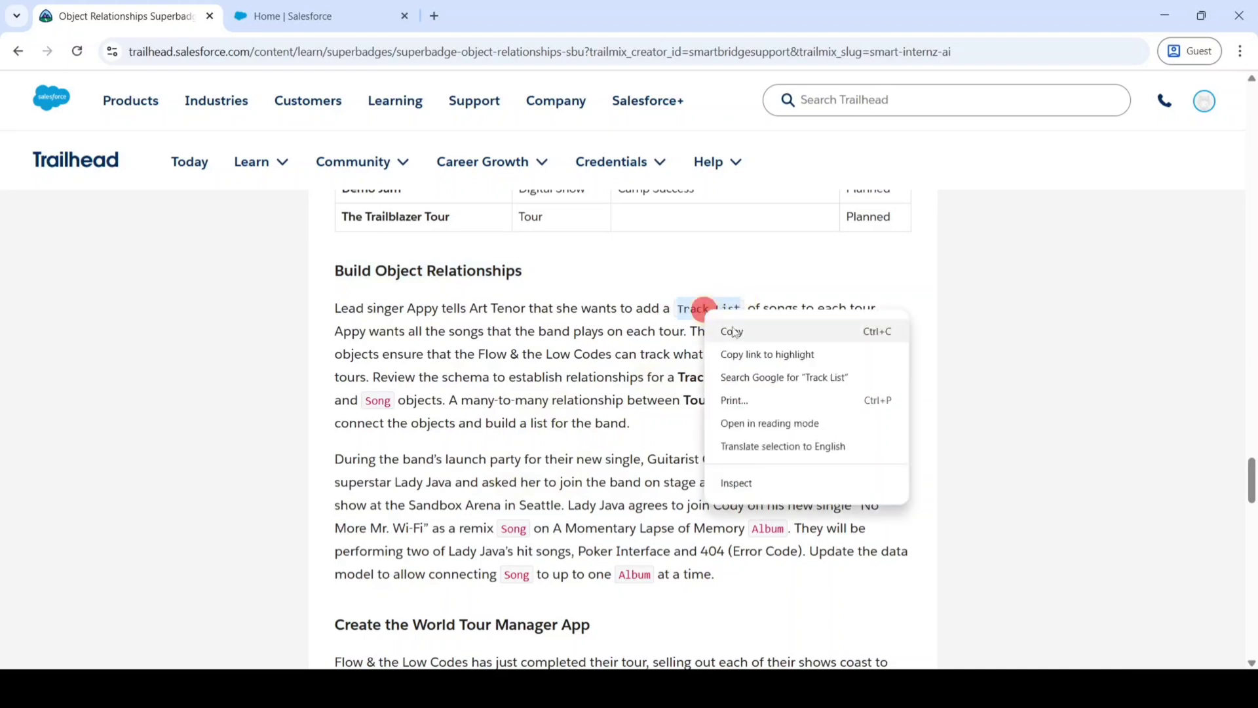
pyautogui.click(734, 333)
# From Setup Home, go to Object Manager and begin creating a new custom object
pyautogui.click(334, 10)
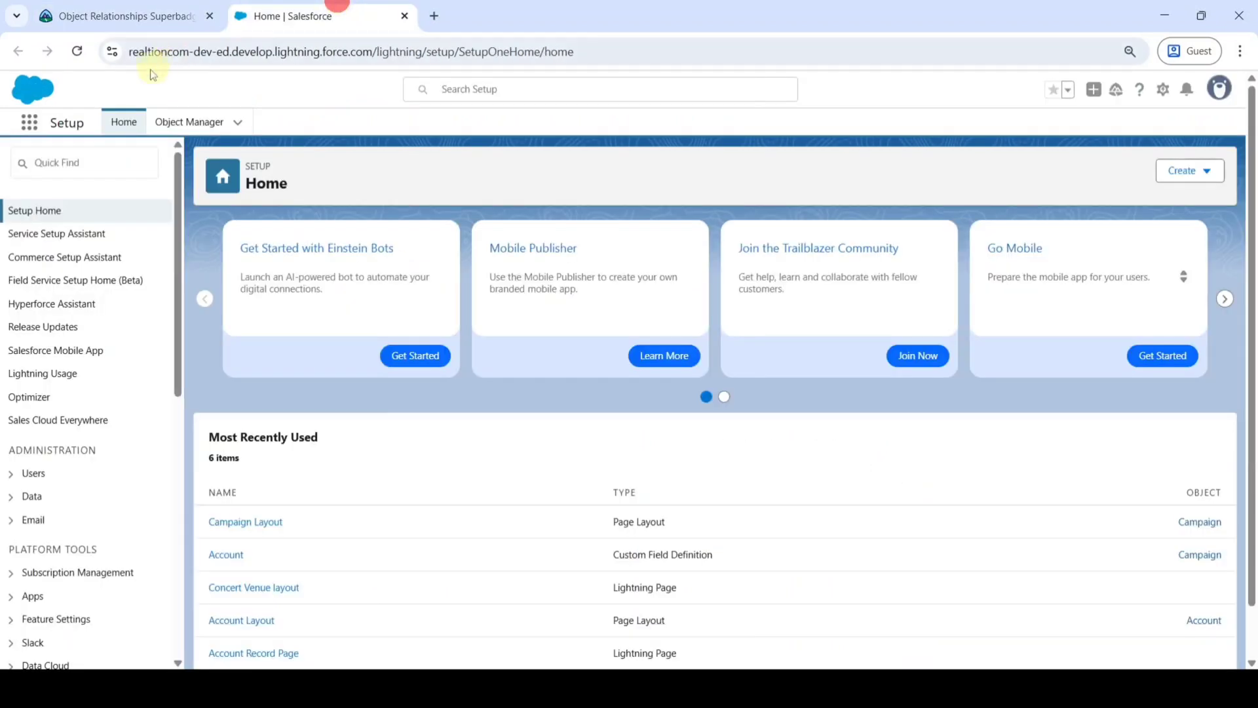
pyautogui.click(181, 125)
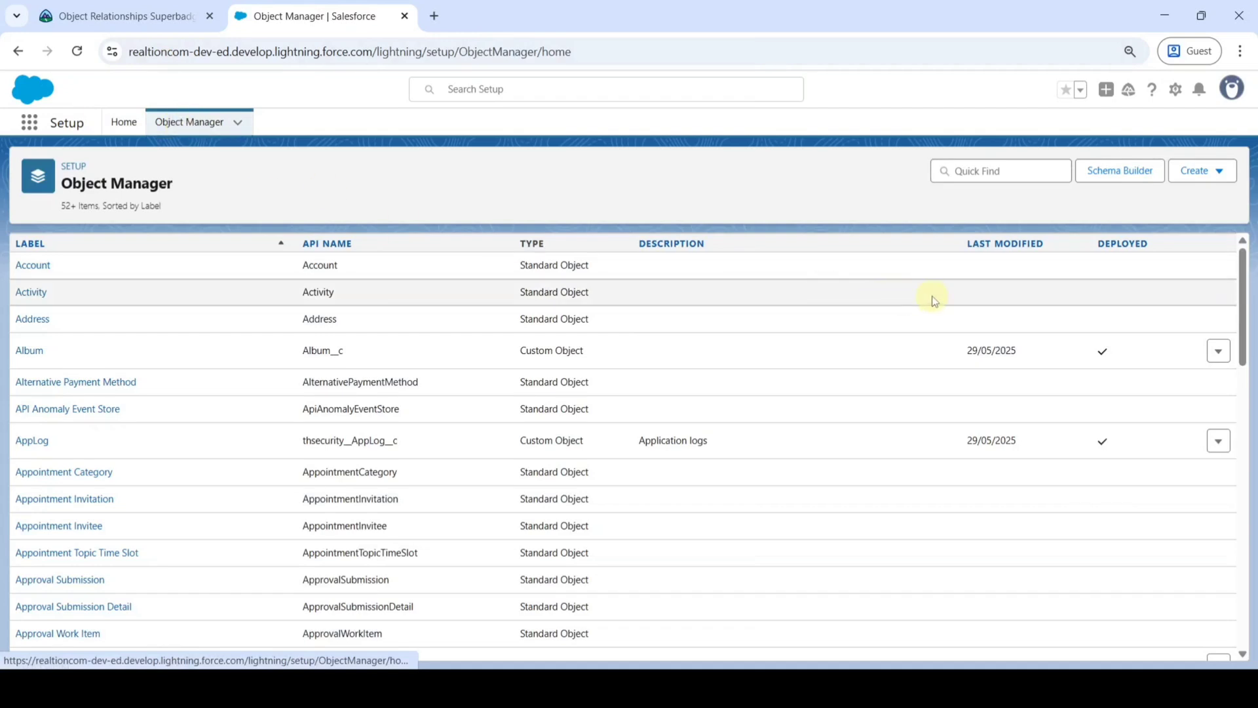
pyautogui.click(1195, 172)
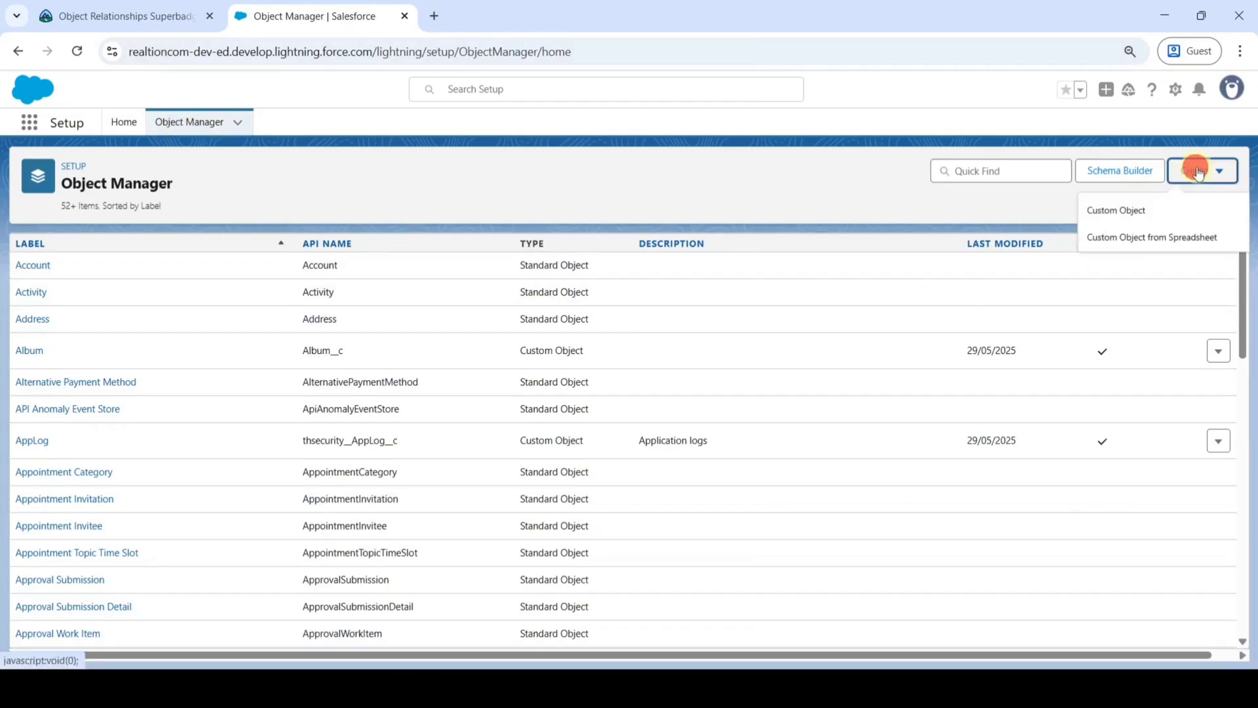
# Save a Track List object, plural 'Track Lists', with Allow Reports and Allow Search enabled
pyautogui.click(1140, 209)
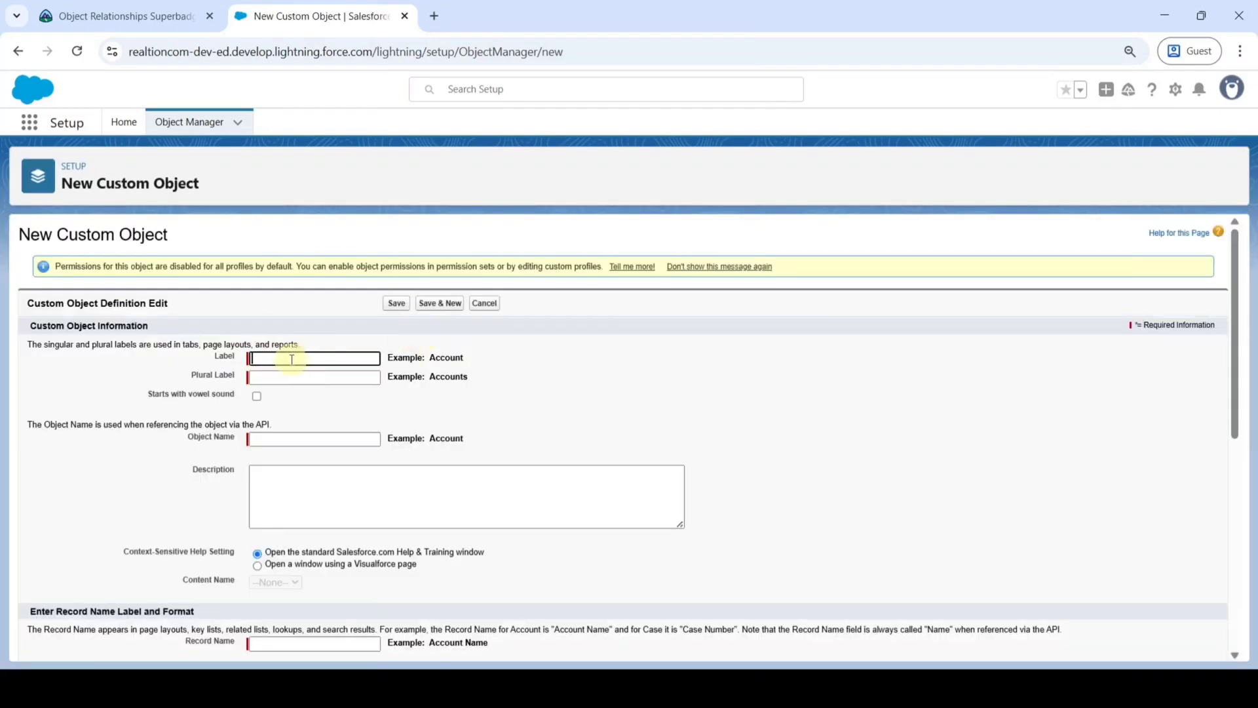
pyautogui.click(287, 356)
pyautogui.write('Track List')
pyautogui.click(551, 371)
pyautogui.click(340, 380)
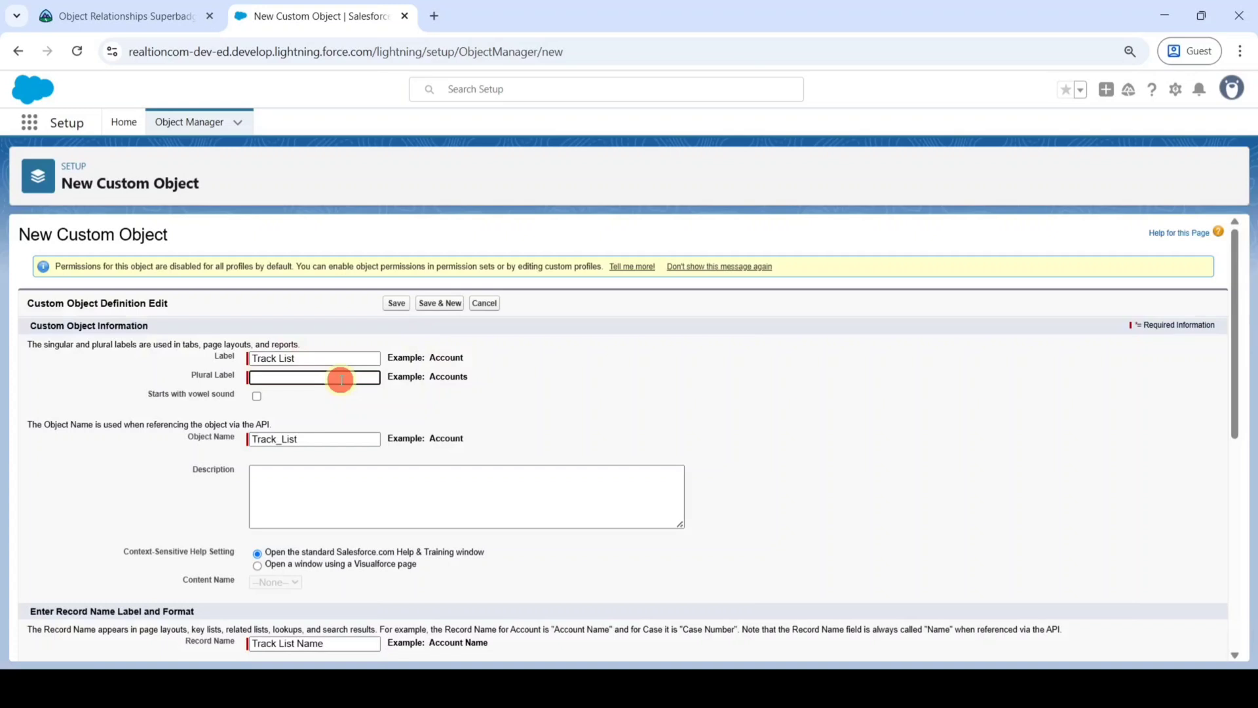
pyautogui.write('Track Lists')
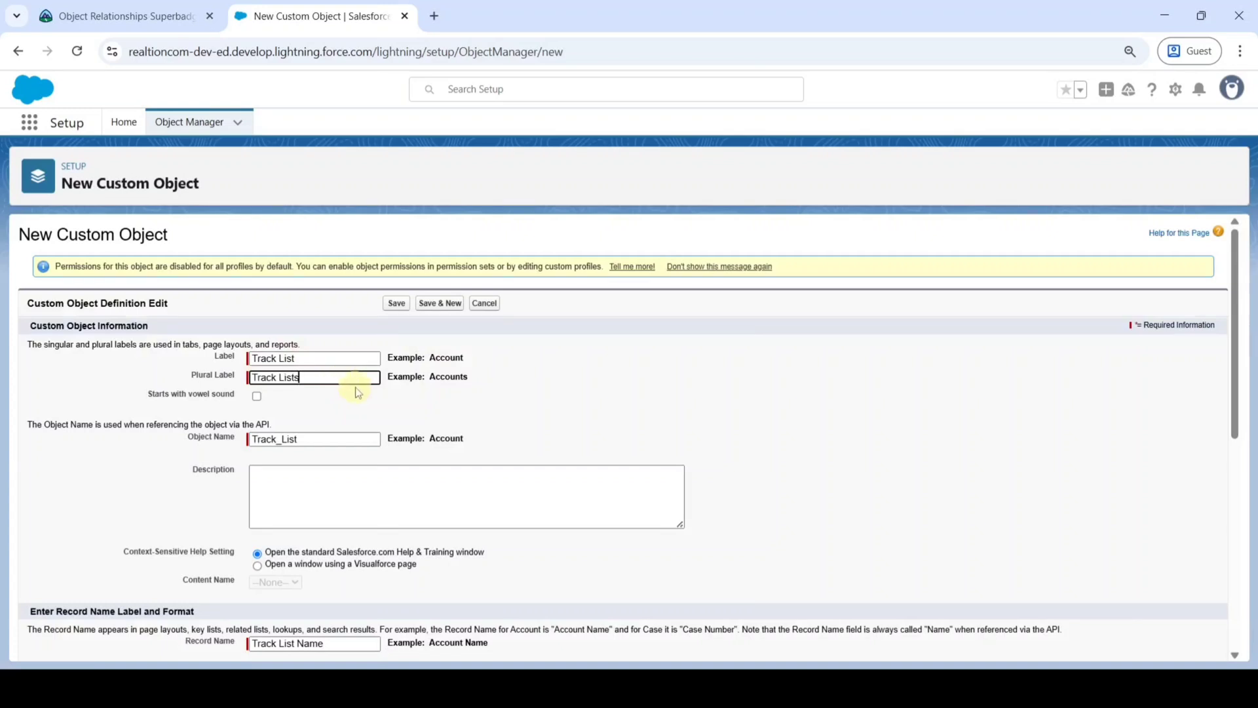
pyautogui.scroll(-2, 372, 402)
pyautogui.scroll(-2, 367, 399)
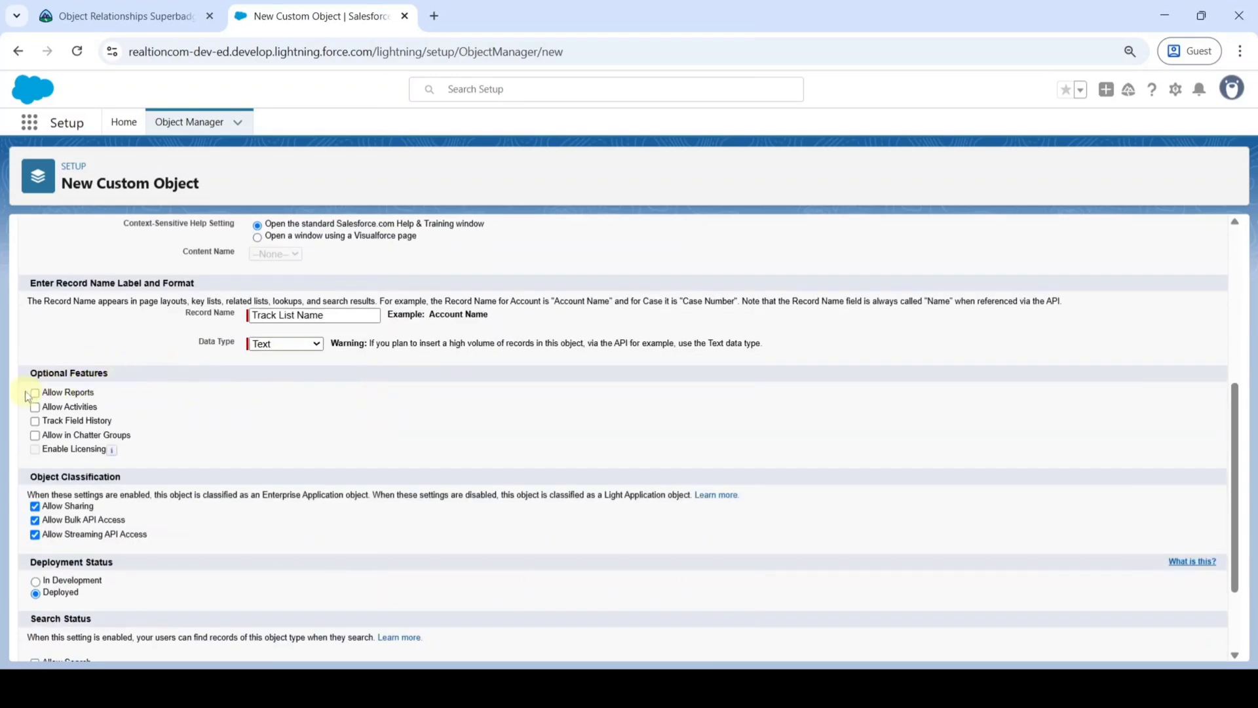
pyautogui.click(36, 393)
pyautogui.click(38, 409)
pyautogui.scroll(-3, 197, 433)
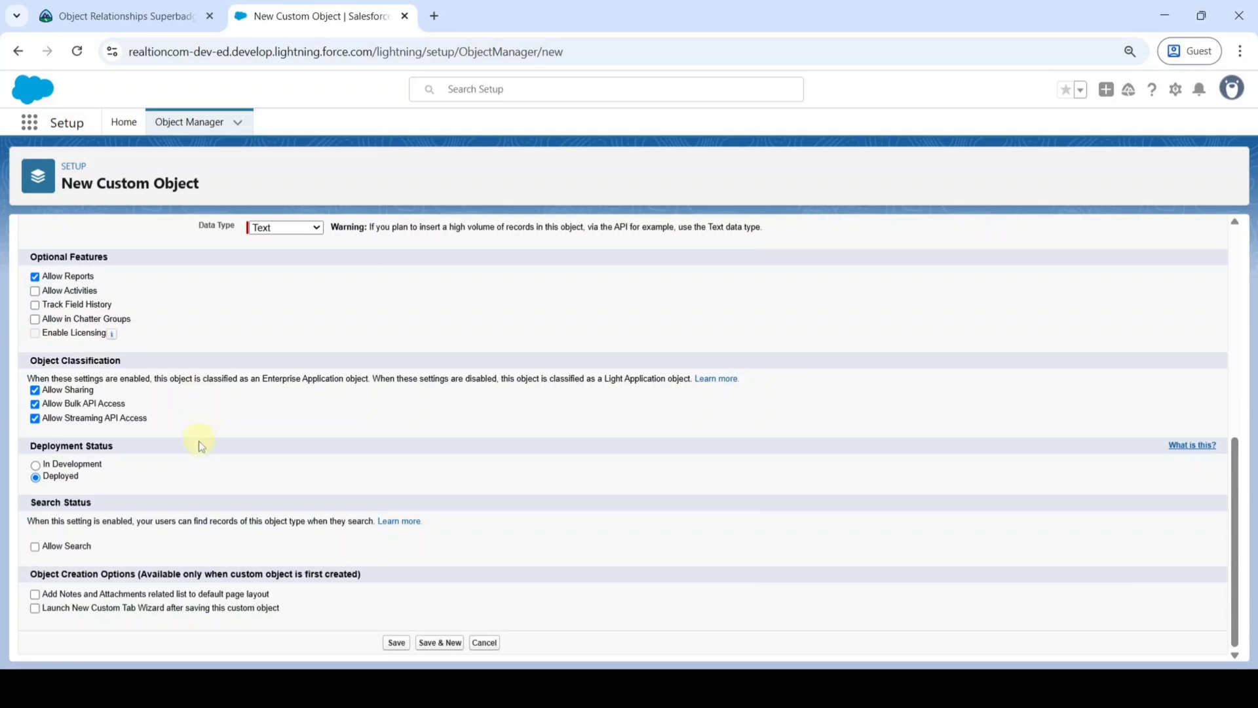
pyautogui.click(35, 547)
pyautogui.click(394, 642)
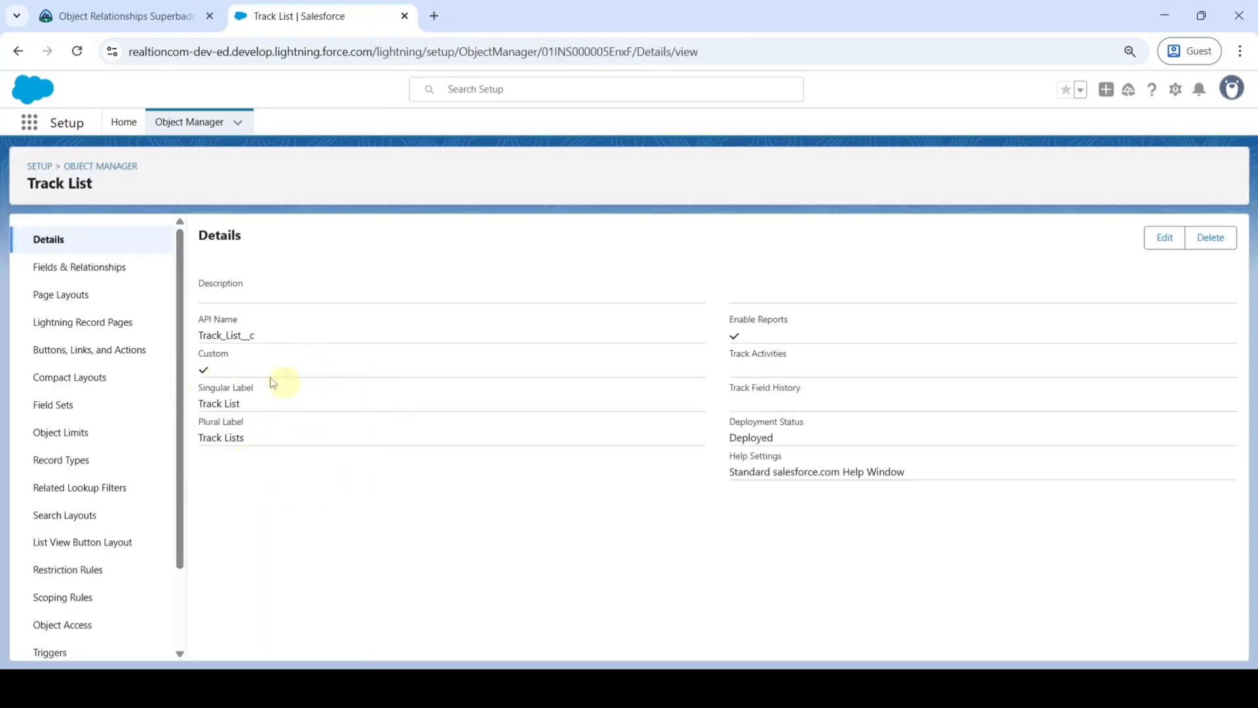
pyautogui.click(156, 16)
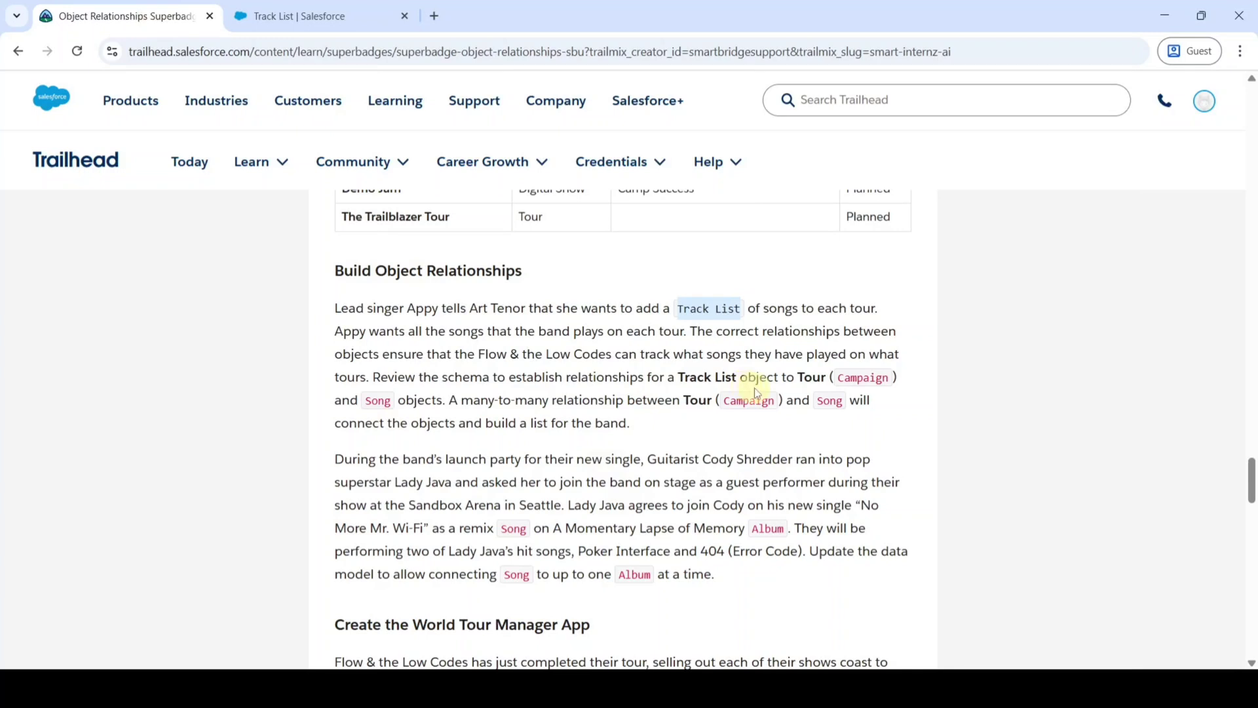
pyautogui.moveTo(507, 376)
pyautogui.mouseDown()
pyautogui.moveTo(843, 374)
pyautogui.moveTo(586, 421)
pyautogui.moveTo(447, 422)
pyautogui.mouseUp()
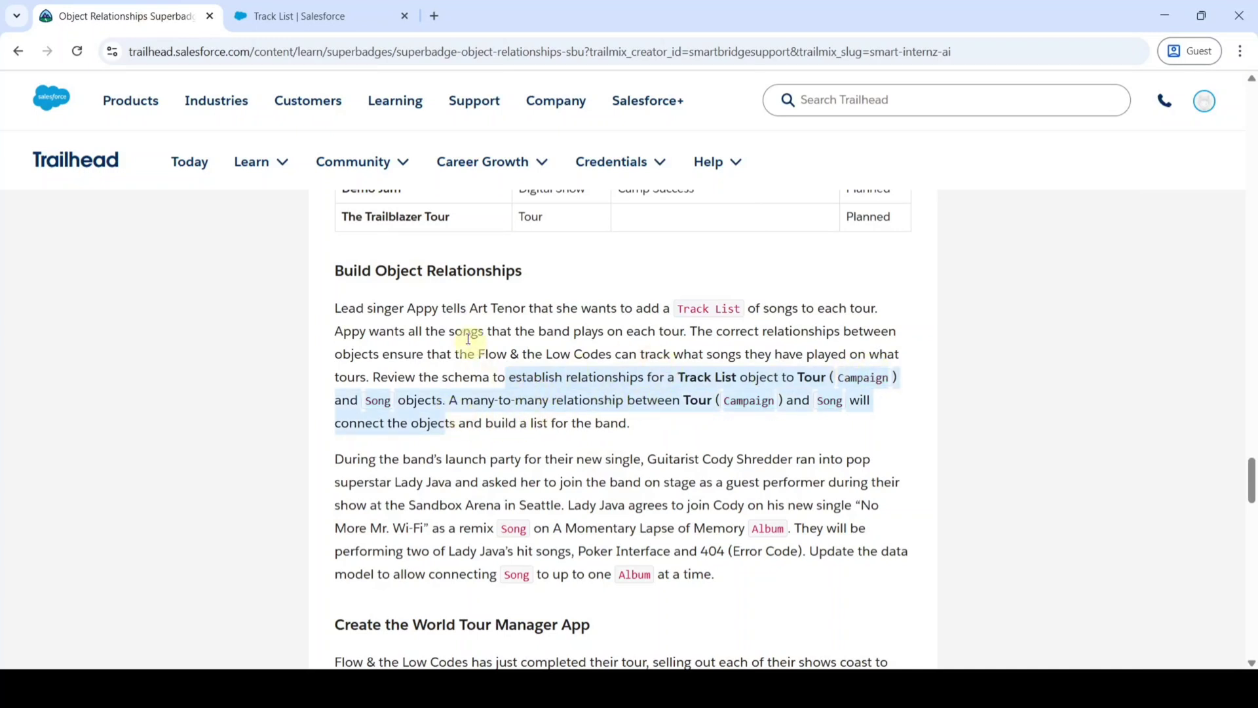
pyautogui.click(315, 14)
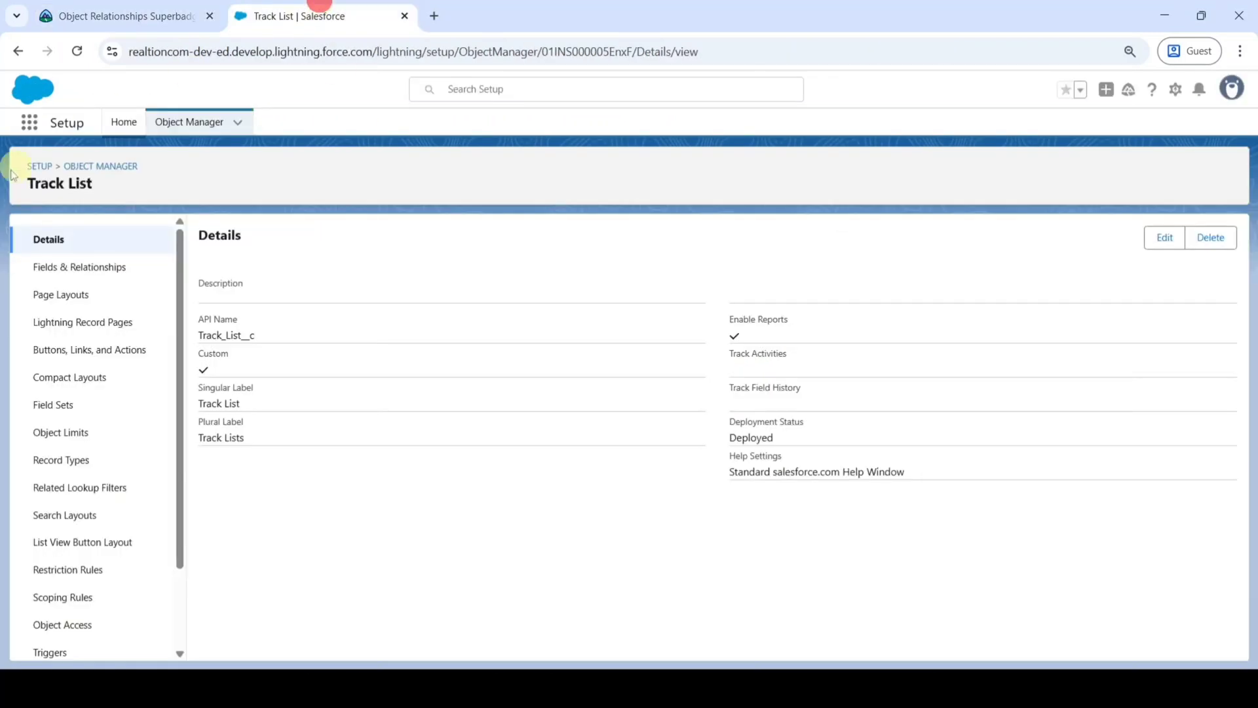
# Start a new Track List field with the Master-Detail Relationship type selected
pyautogui.click(72, 273)
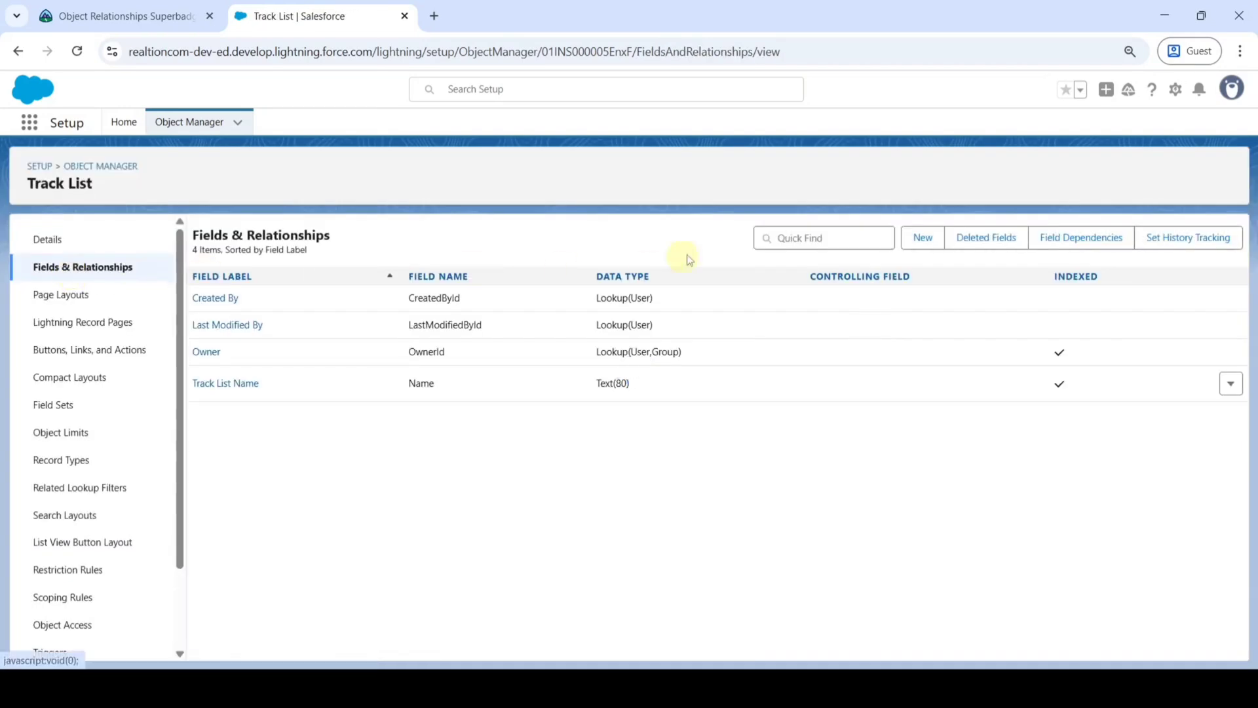
pyautogui.click(922, 238)
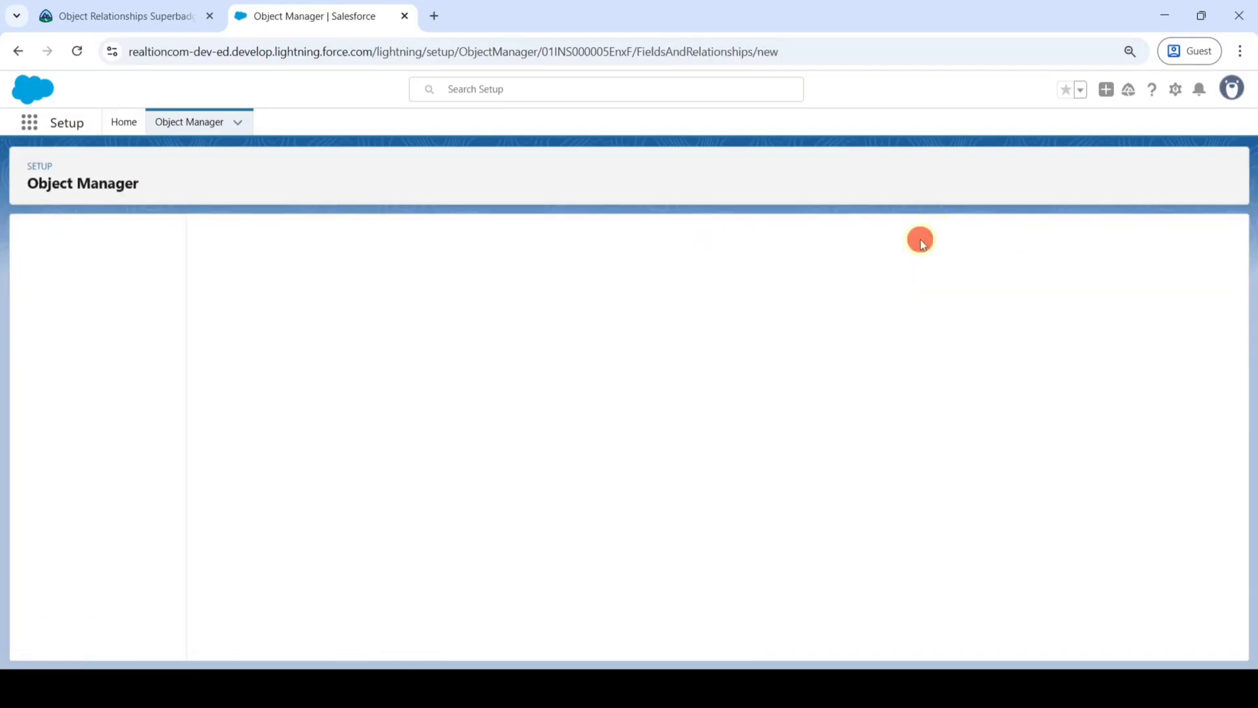
pyautogui.scroll(-1, 310, 477)
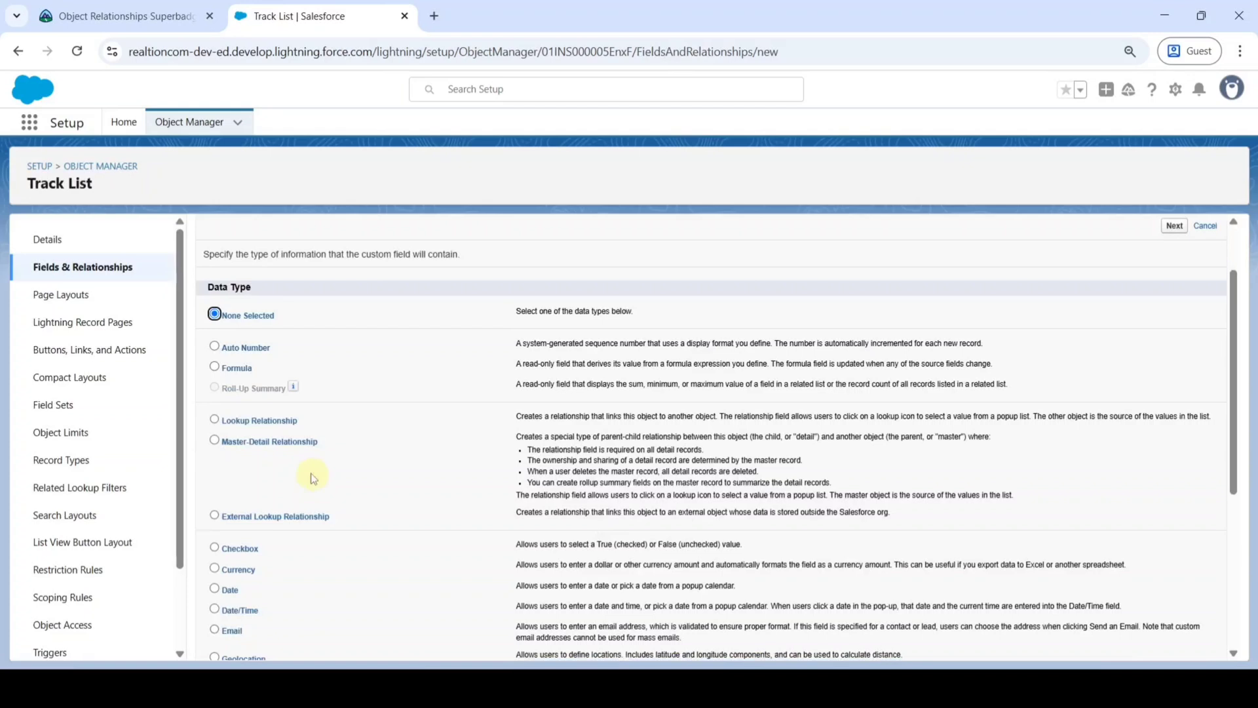
pyautogui.click(214, 442)
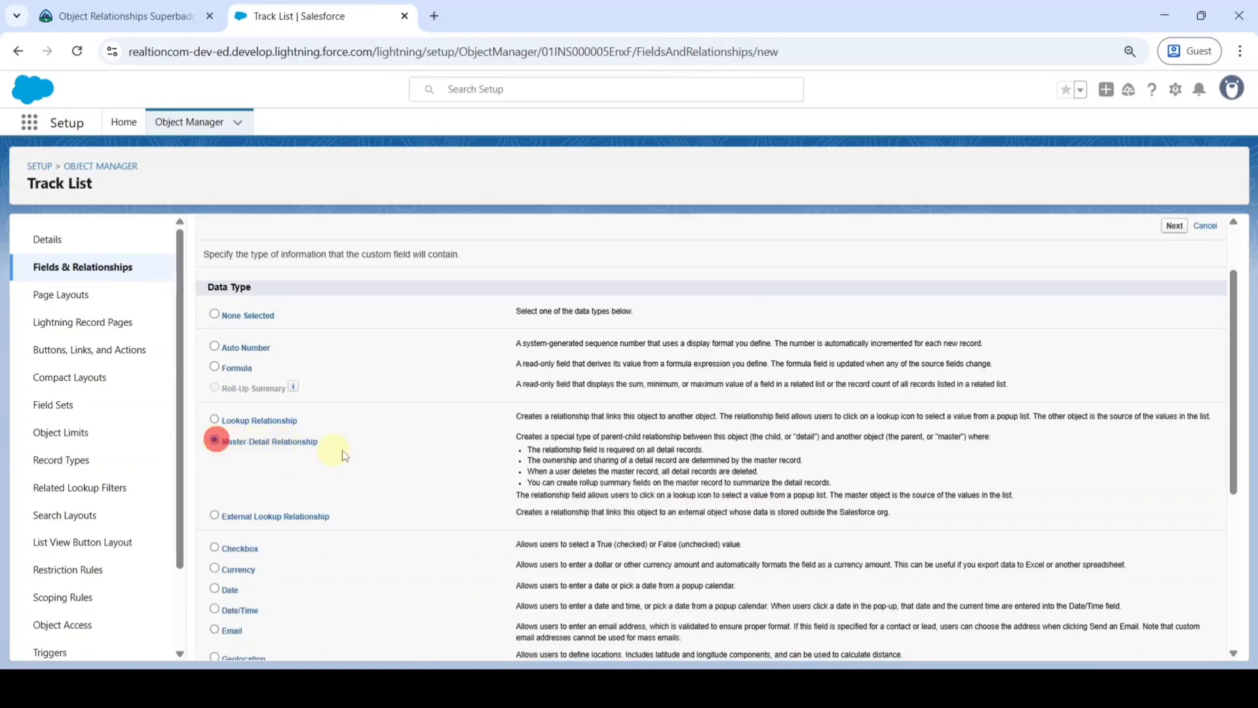
pyautogui.scroll(1, 331, 449)
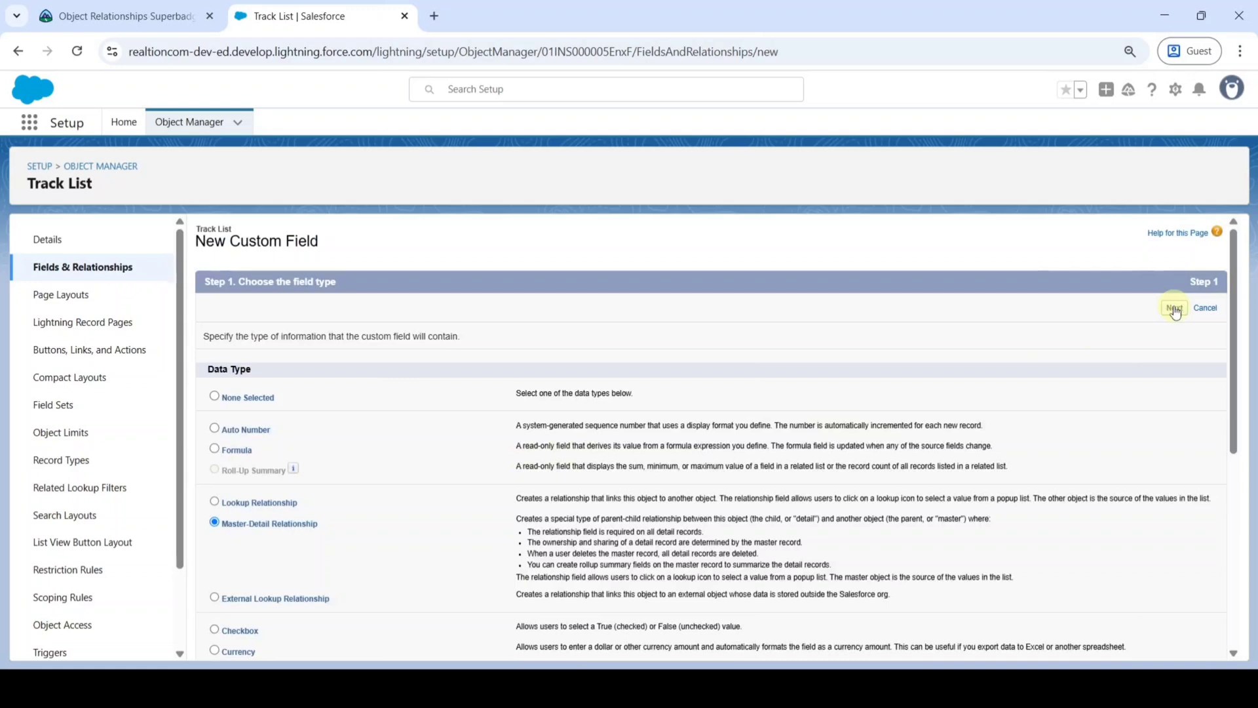
# Save a Campaign master-detail field on Track List with default label, security and layout
pyautogui.click(1174, 309)
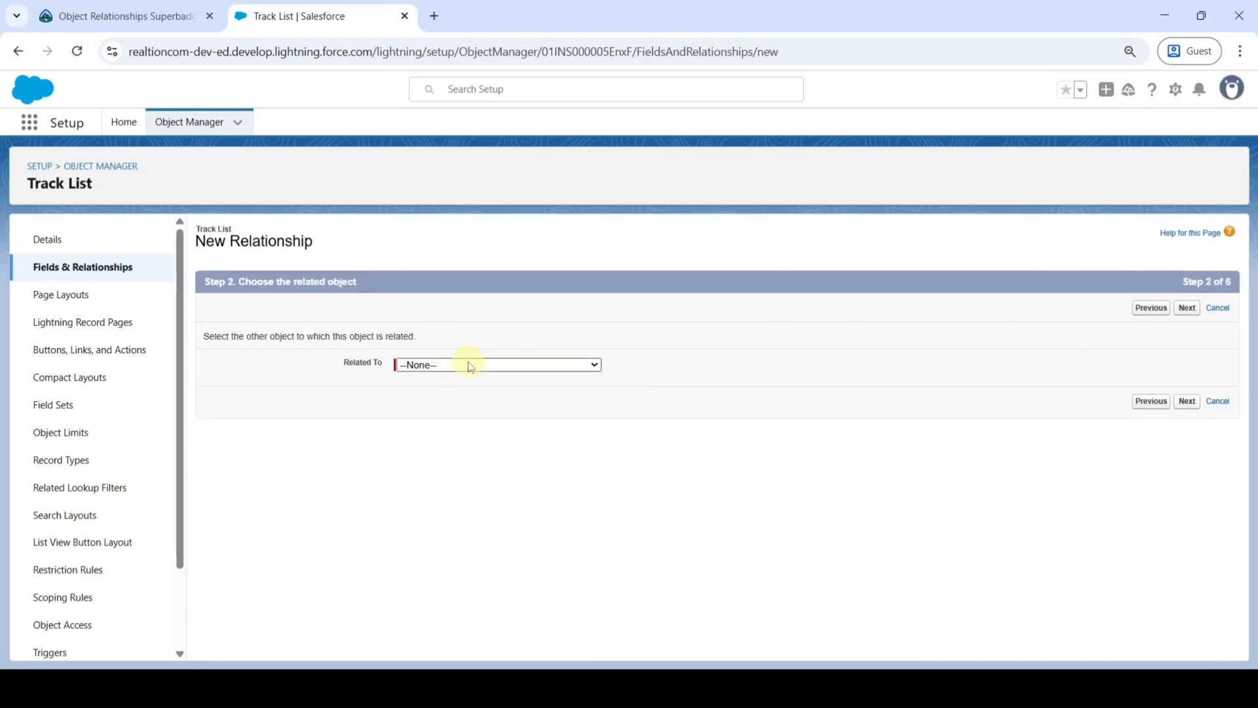
pyautogui.click(455, 364)
pyautogui.scroll(-1, 449, 295)
pyautogui.scroll(-3, 453, 286)
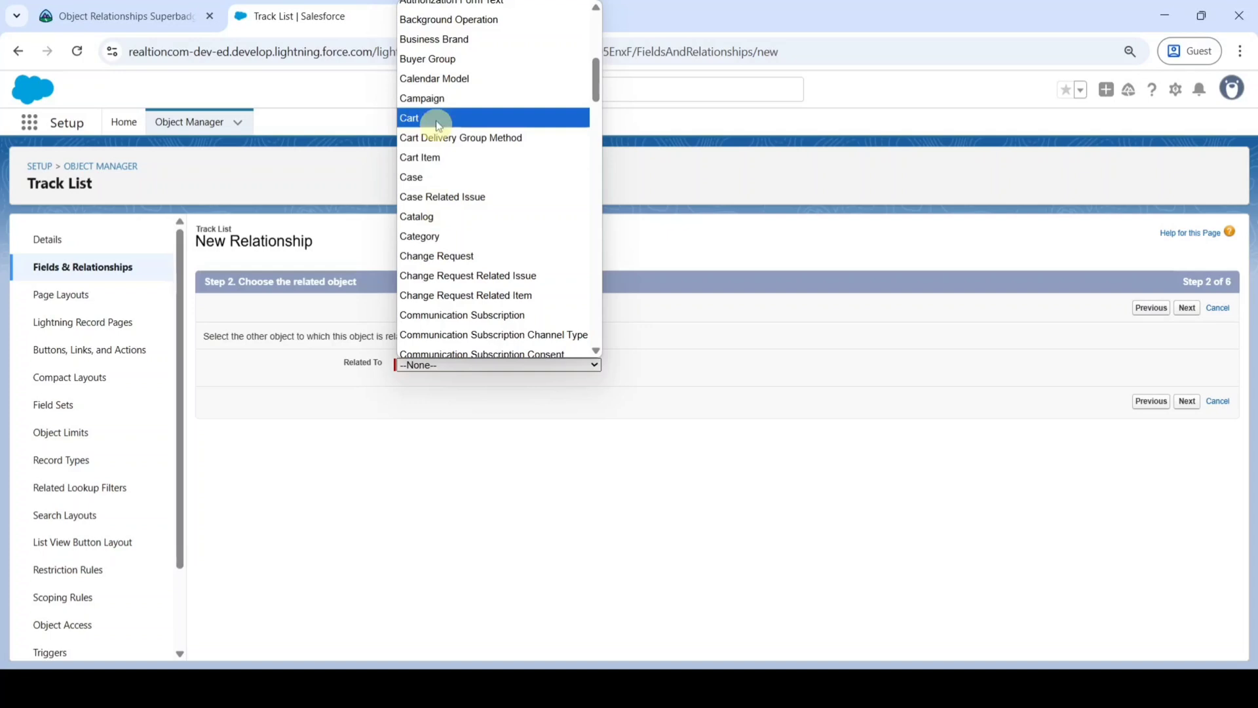
pyautogui.click(436, 99)
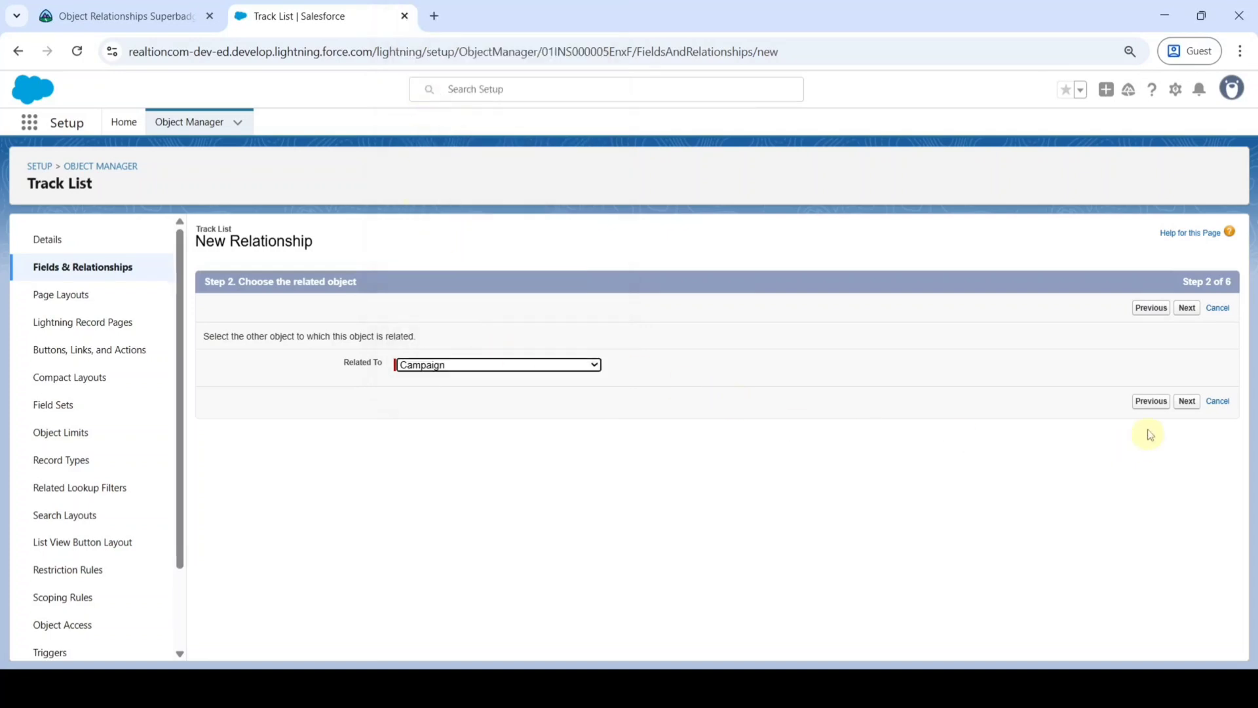
pyautogui.click(1188, 401)
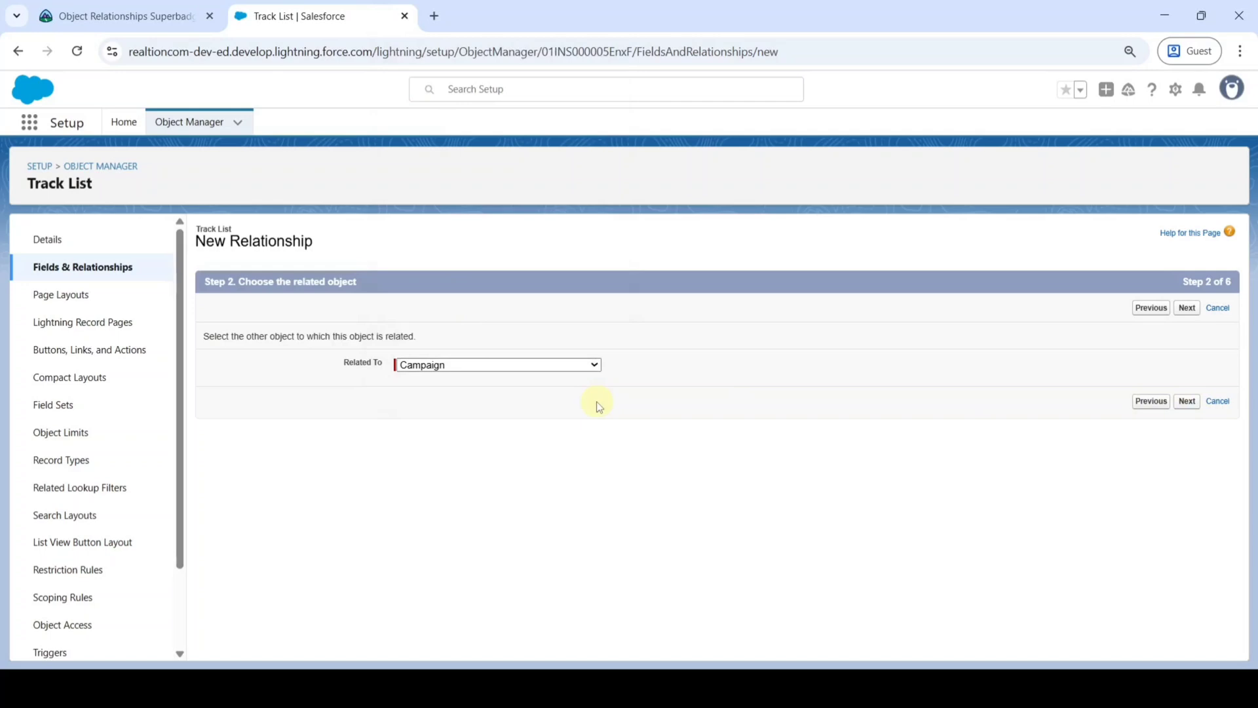
pyautogui.click(577, 350)
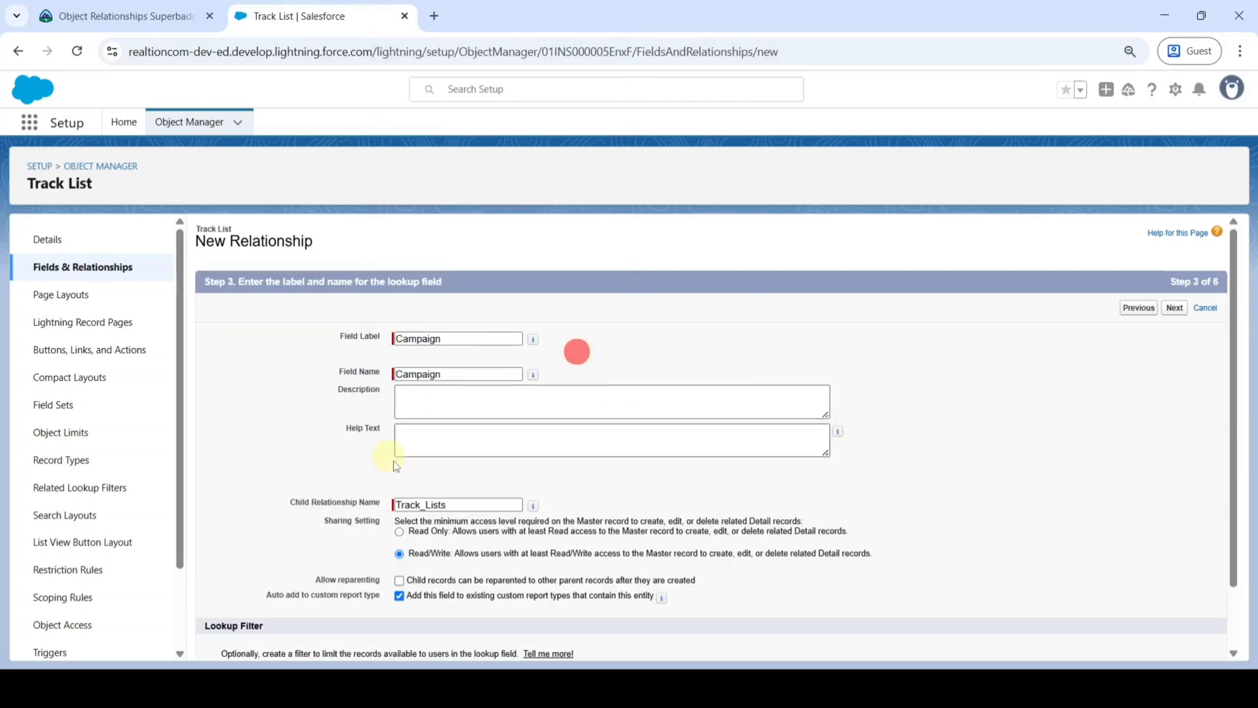
pyautogui.click(1172, 309)
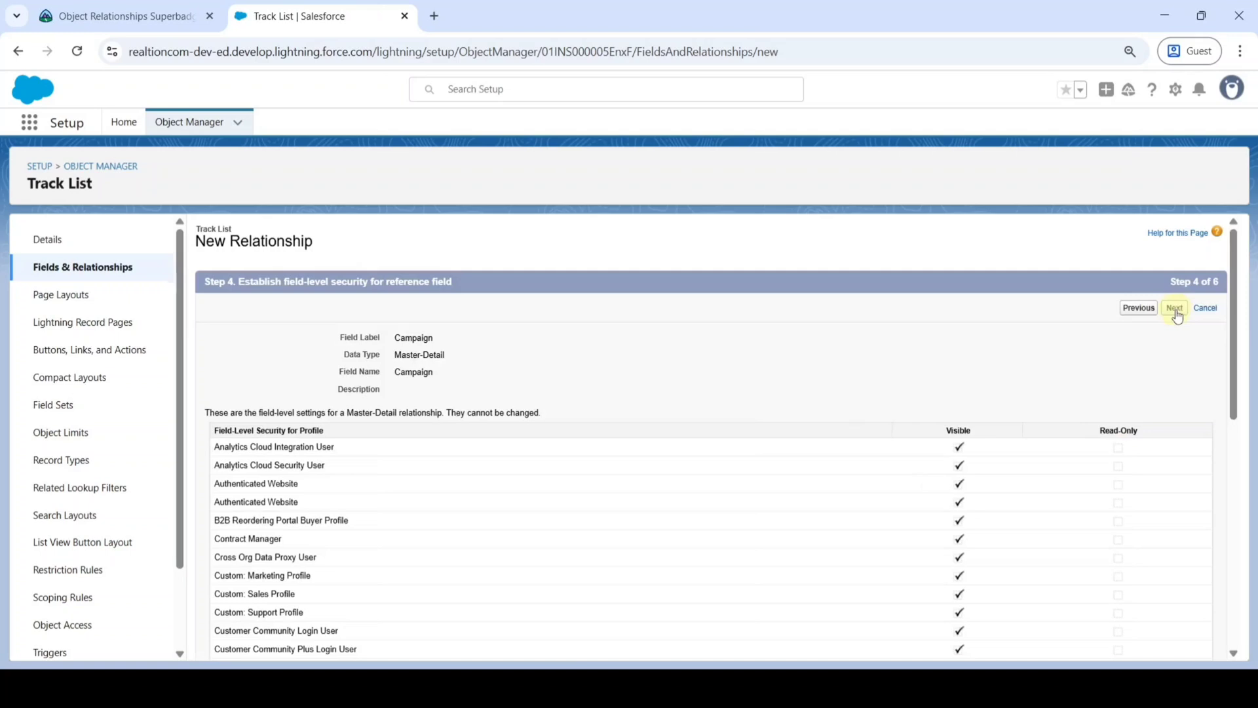
pyautogui.click(1177, 312)
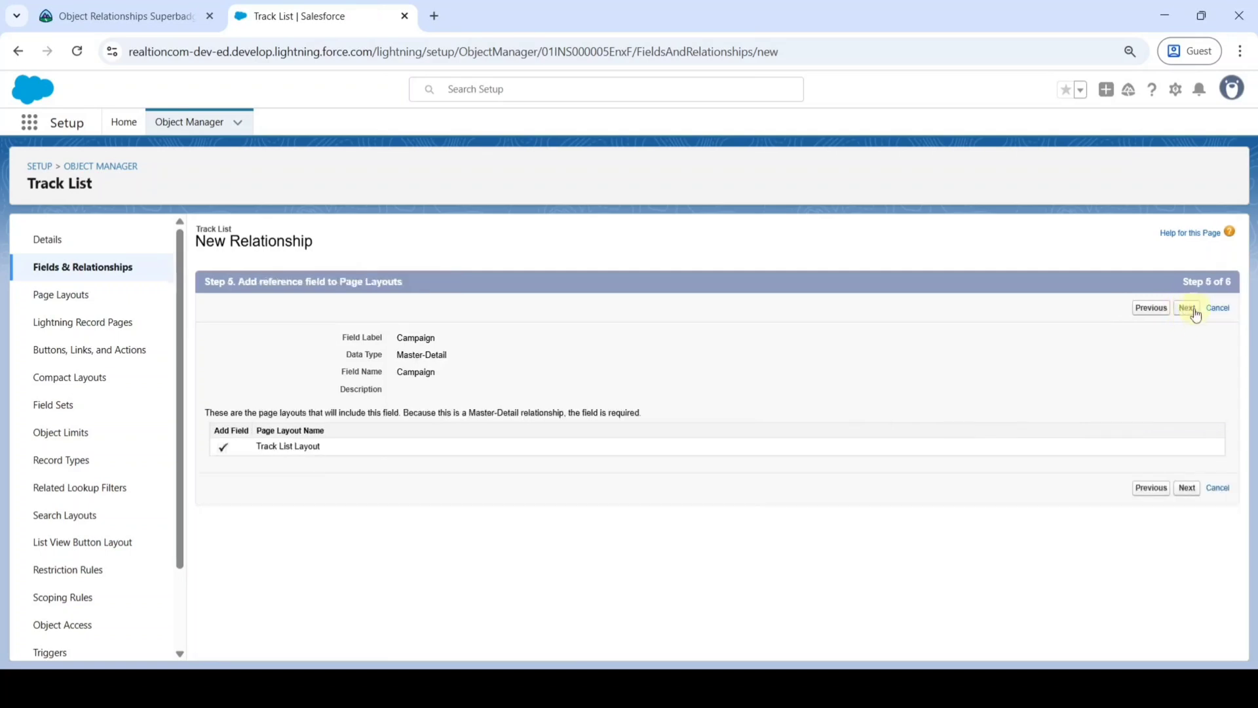
pyautogui.click(1189, 310)
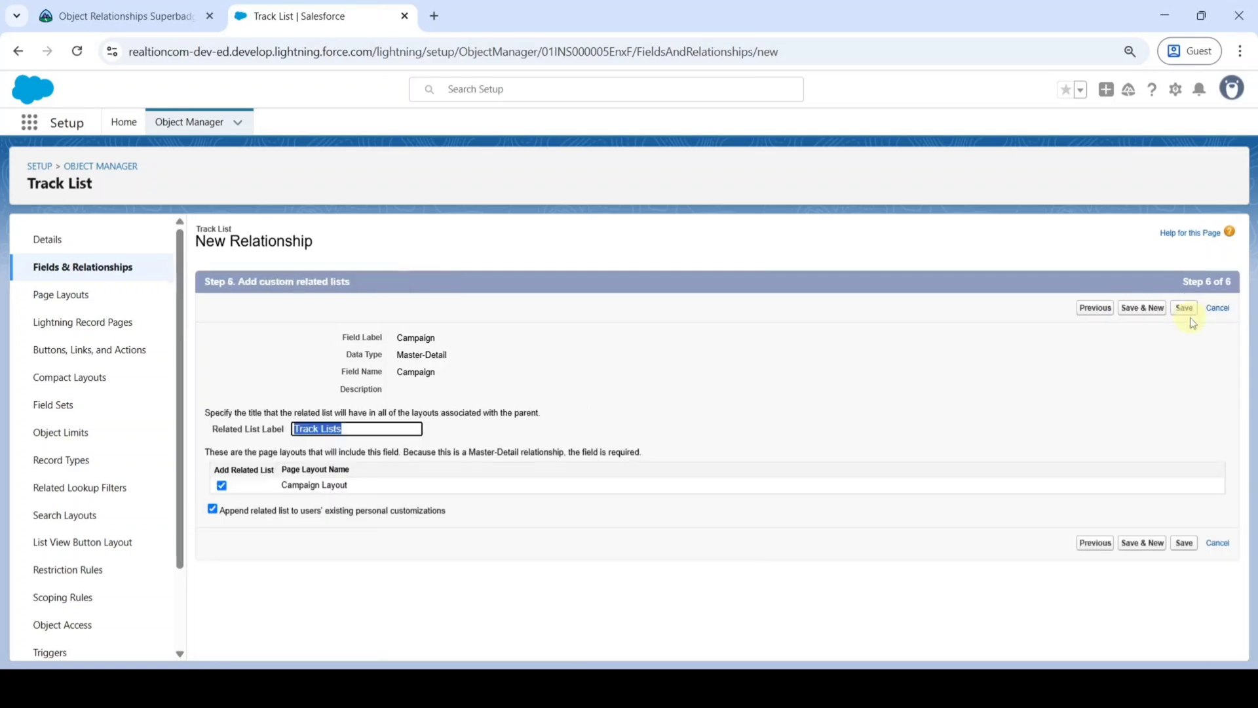
pyautogui.click(1184, 309)
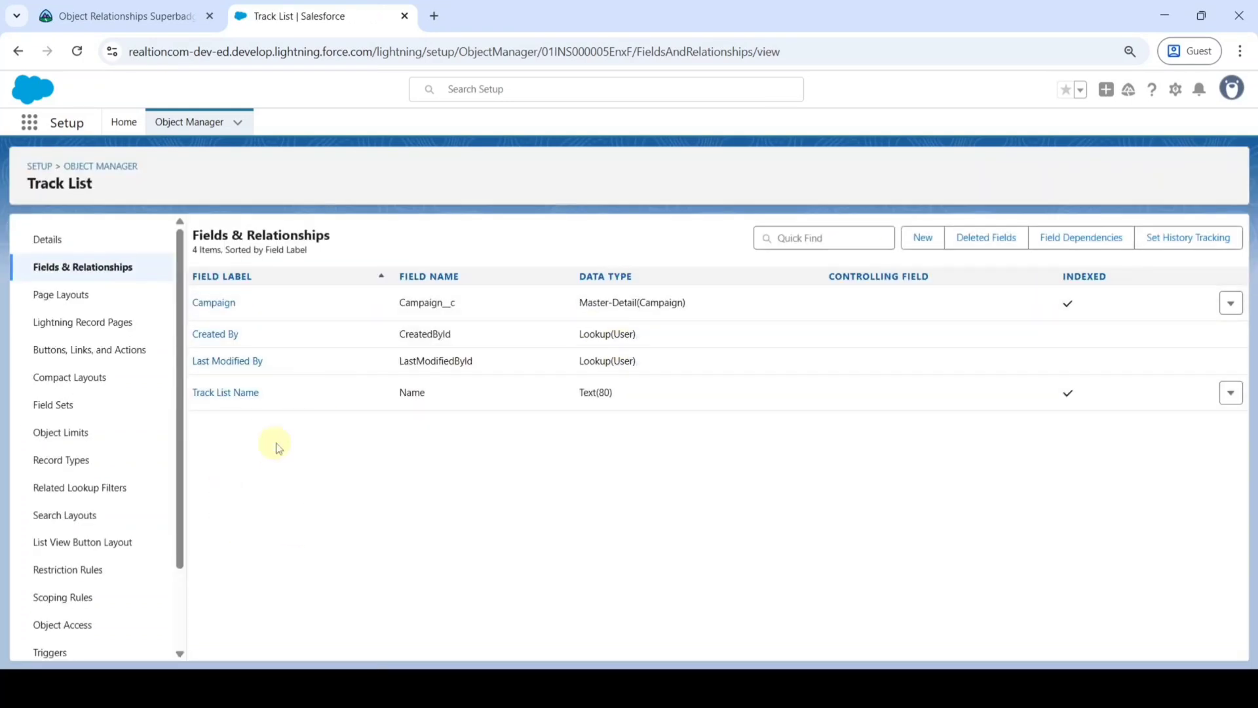
# Review the Song objects requirement in Trailhead and return to the Track List setup page
pyautogui.click(127, 15)
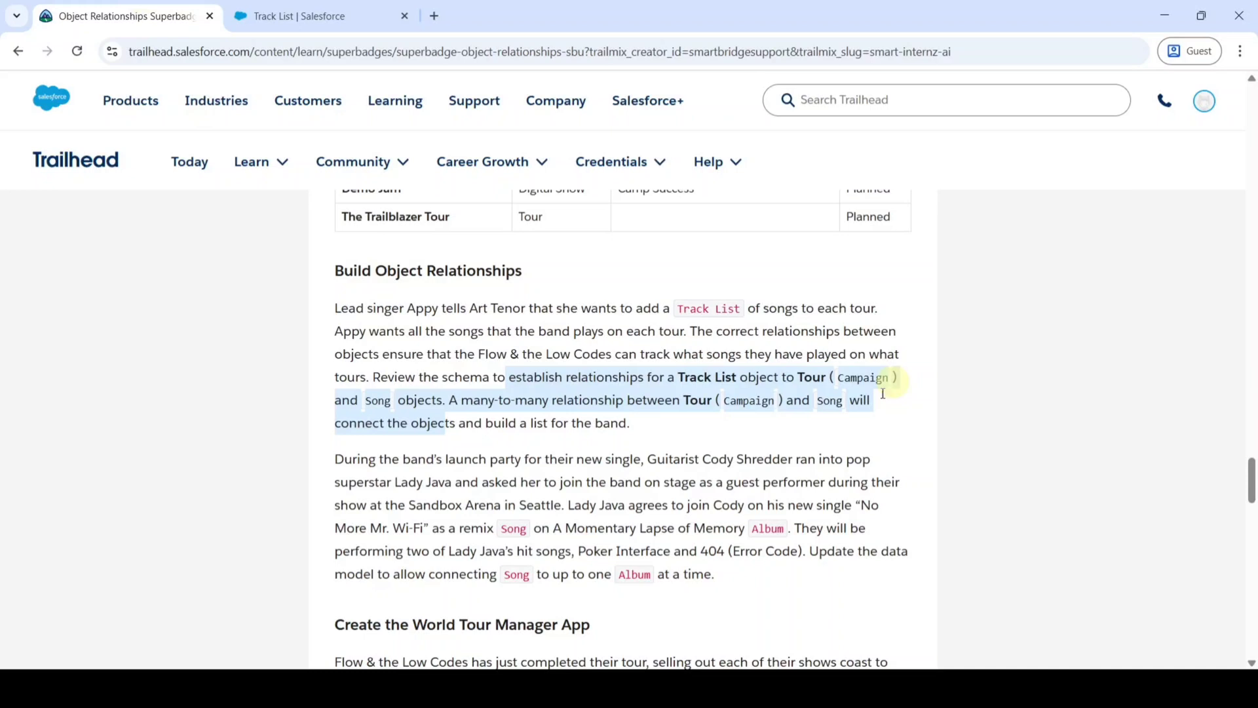
pyautogui.click(833, 386)
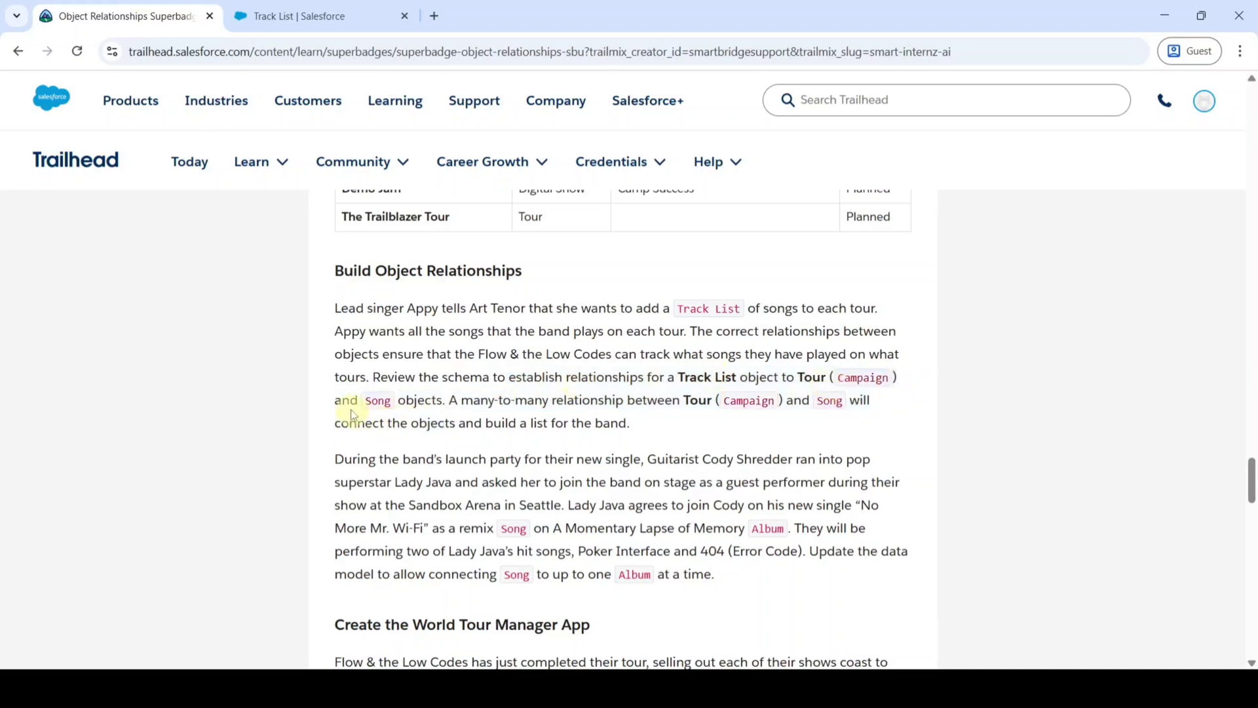
pyautogui.moveTo(337, 402); pyautogui.dragTo(443, 401)
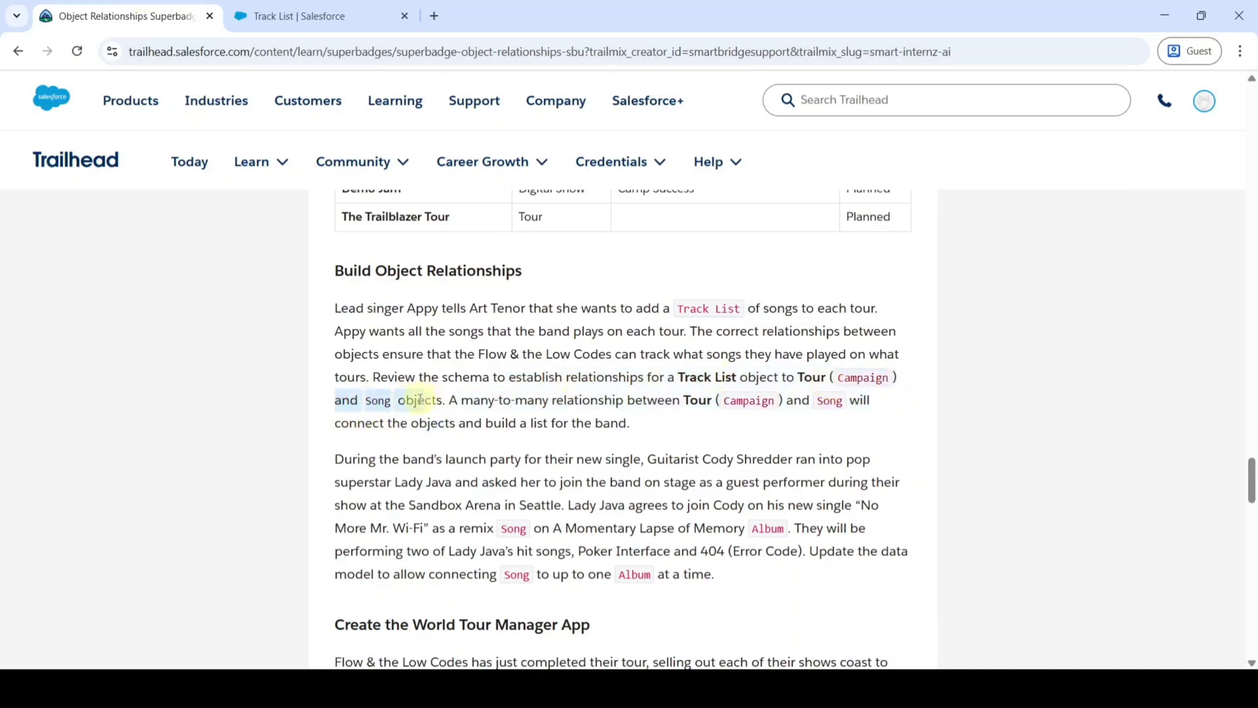
pyautogui.click(336, 12)
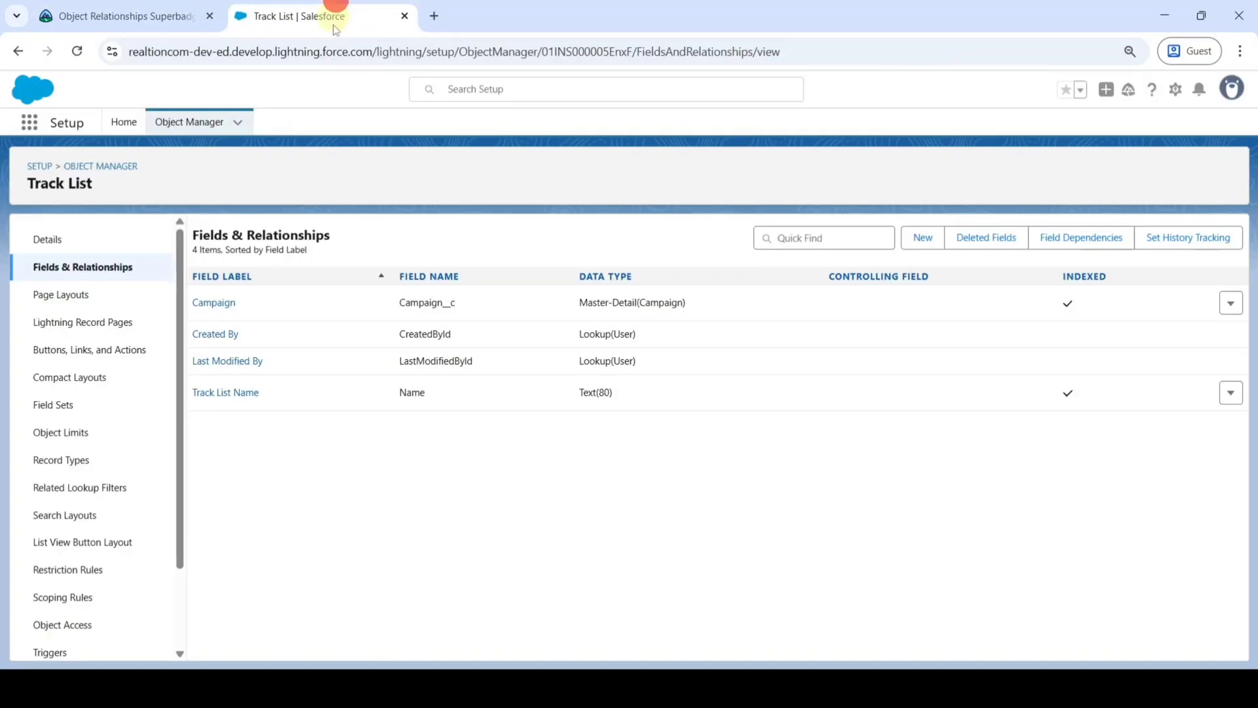
# Save a Song master-detail field on Track List, keeping Track Lists as the related list on Song
pyautogui.click(924, 241)
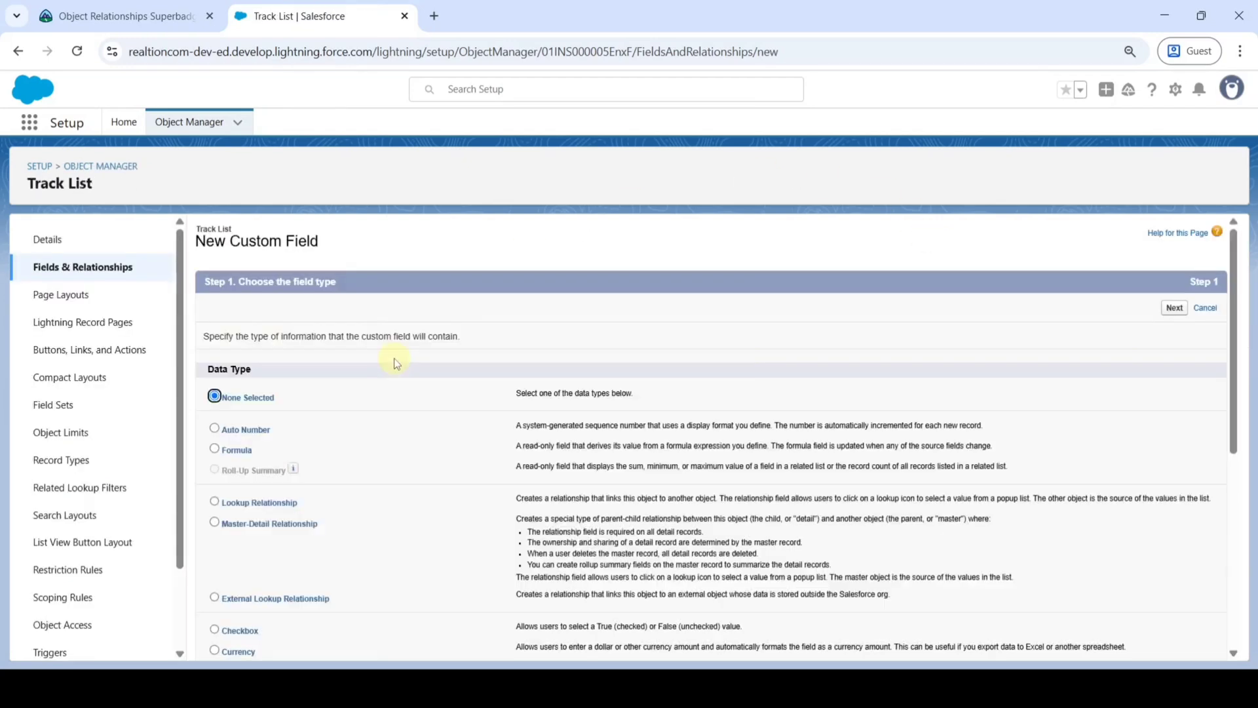
pyautogui.click(214, 442)
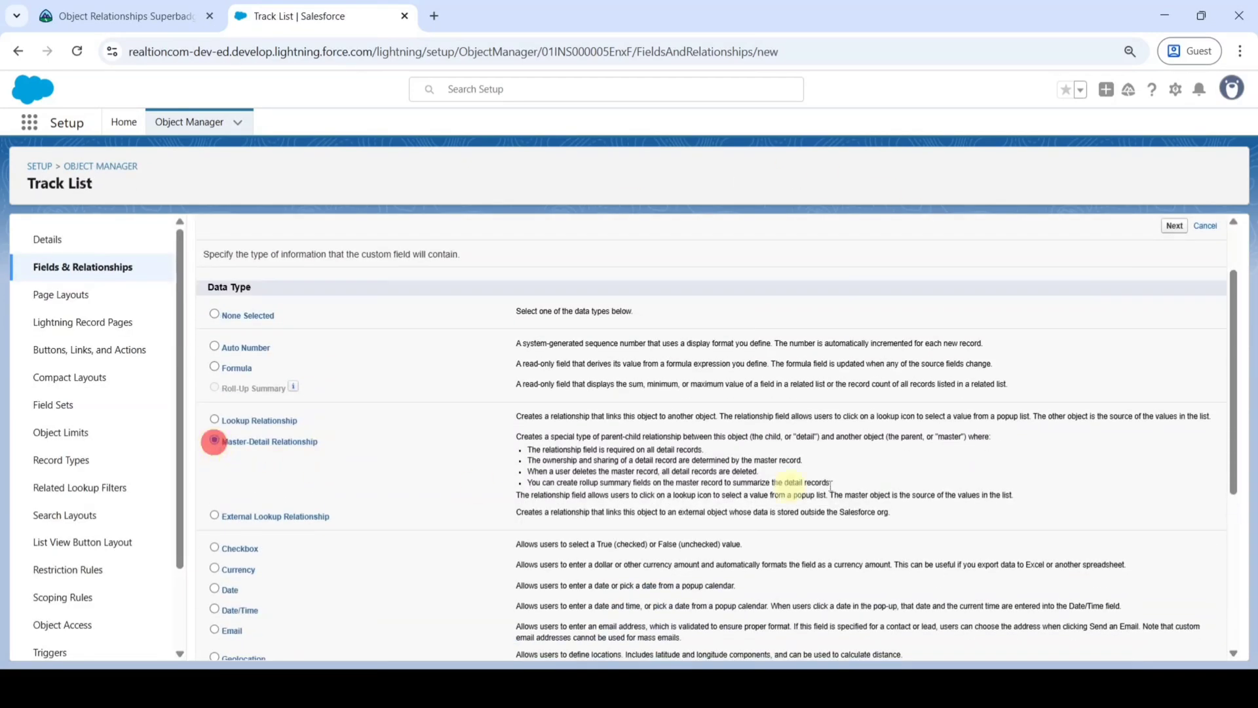
pyautogui.click(1166, 311)
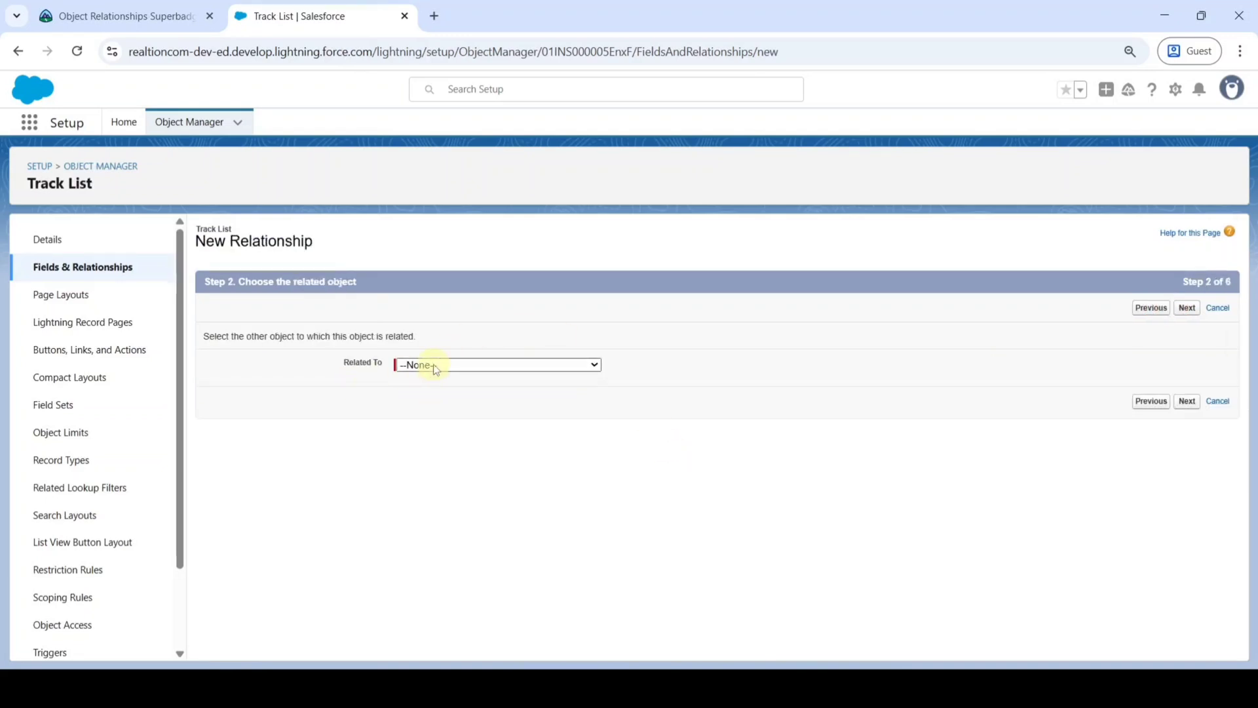
pyautogui.click(433, 366)
pyautogui.scroll(-10, 443, 285)
pyautogui.scroll(-10, 445, 287)
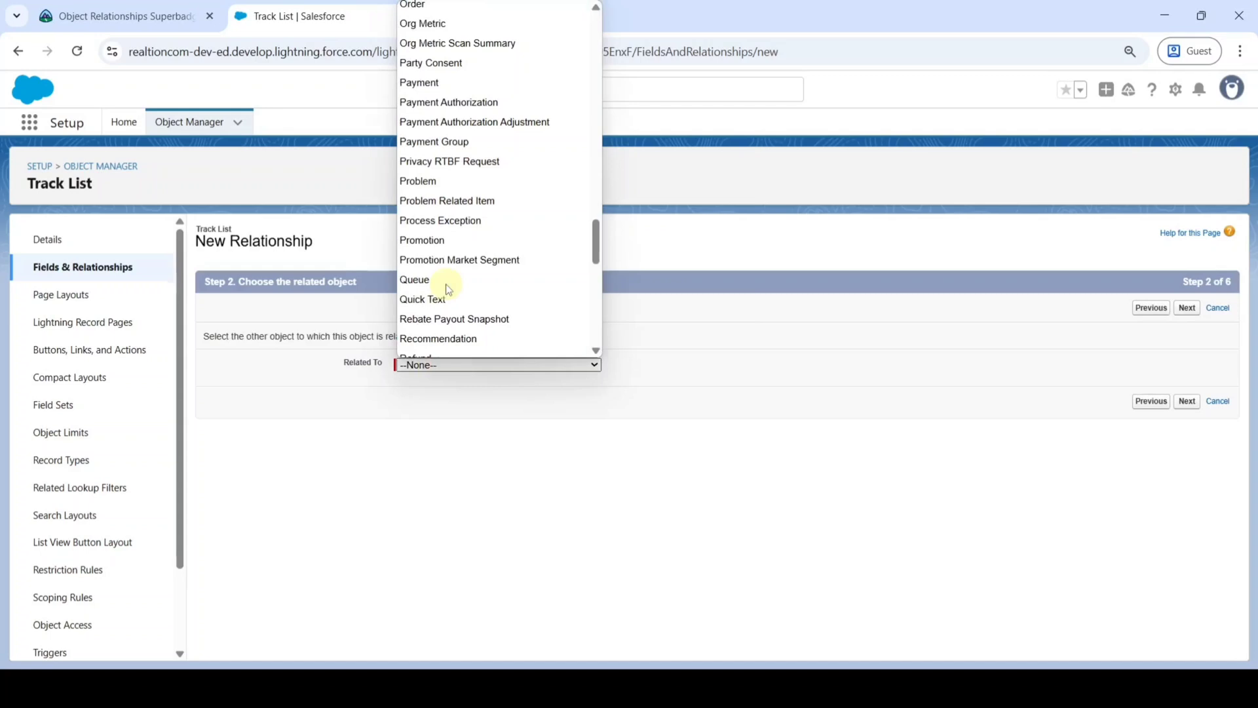
pyautogui.scroll(-5, 445, 287)
pyautogui.scroll(-2, 444, 285)
pyautogui.scroll(-3, 447, 275)
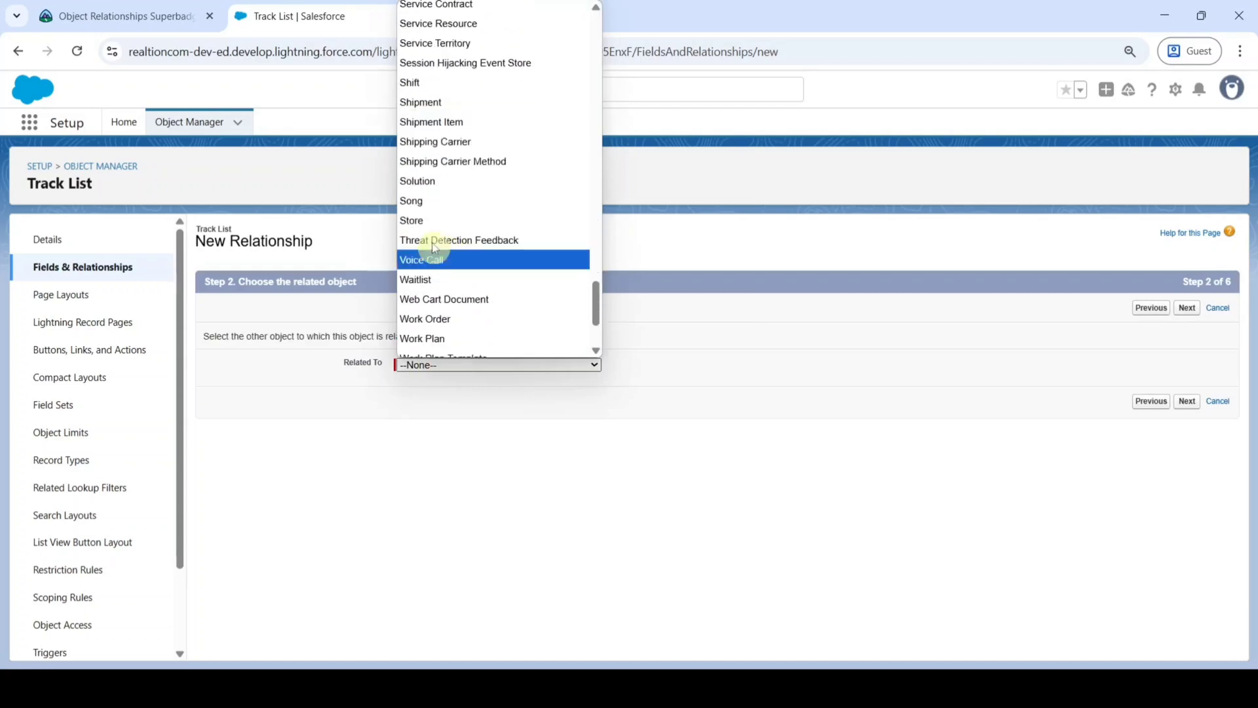
pyautogui.click(421, 200)
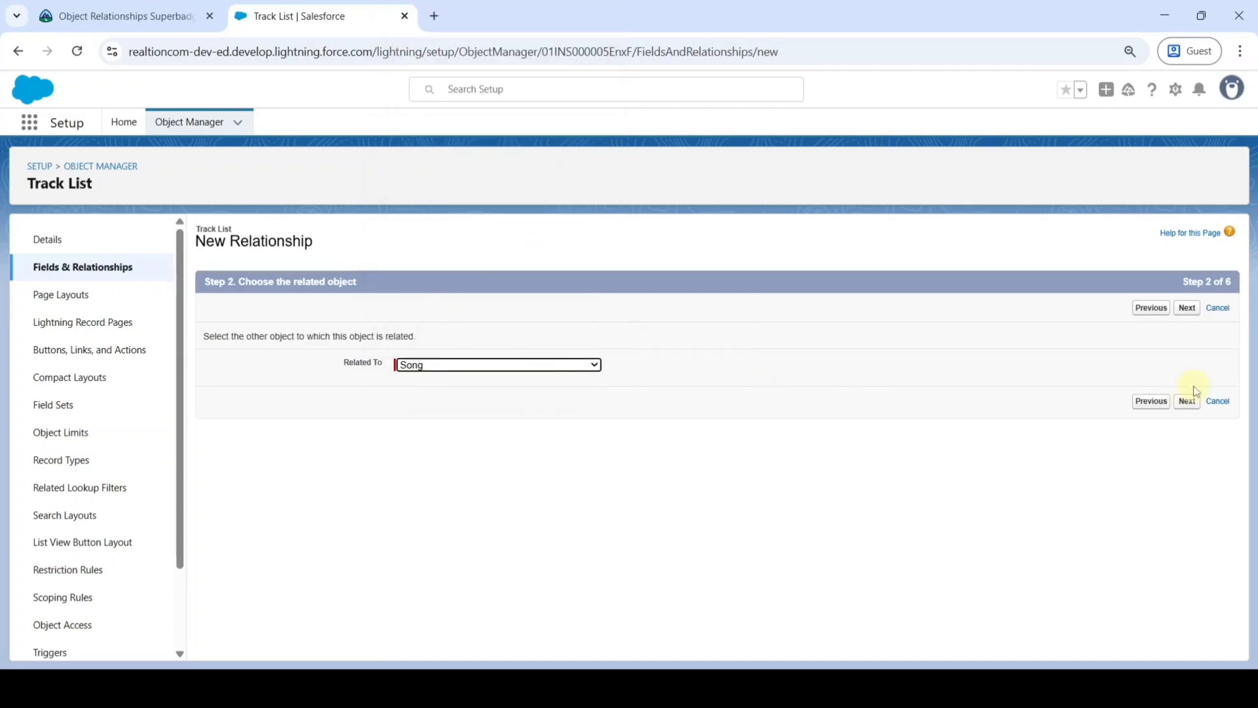
pyautogui.click(1185, 403)
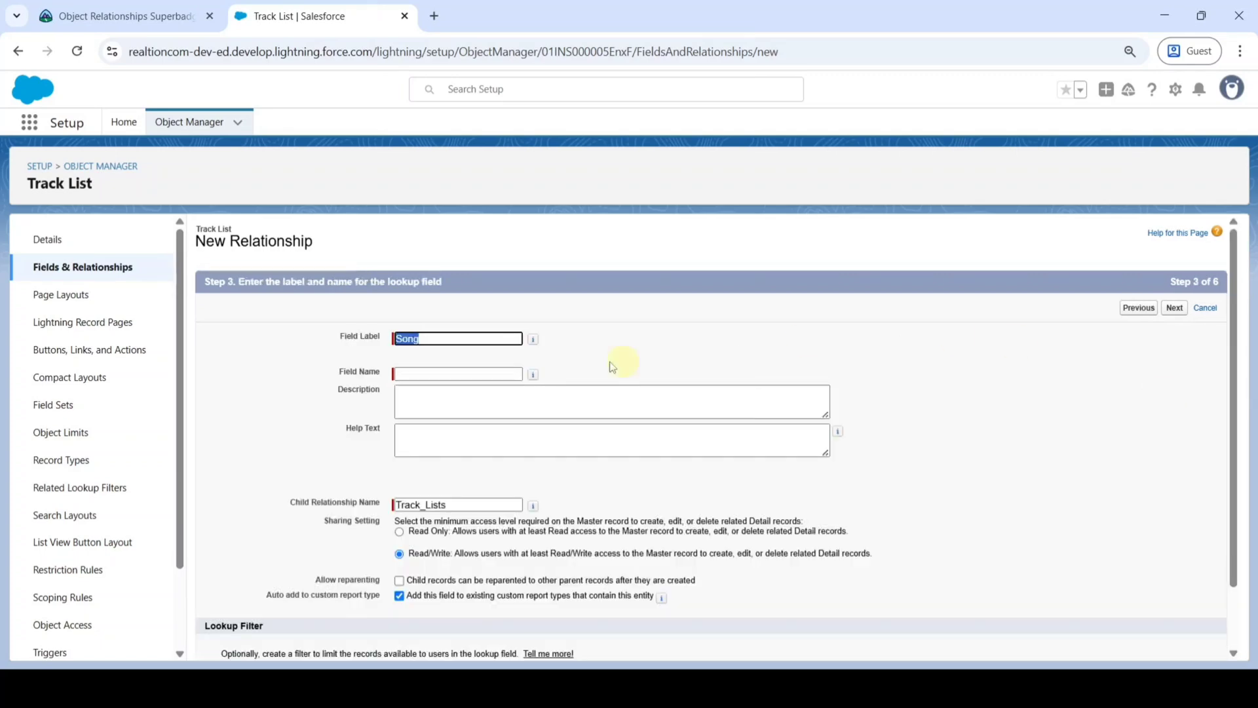
pyautogui.click(575, 358)
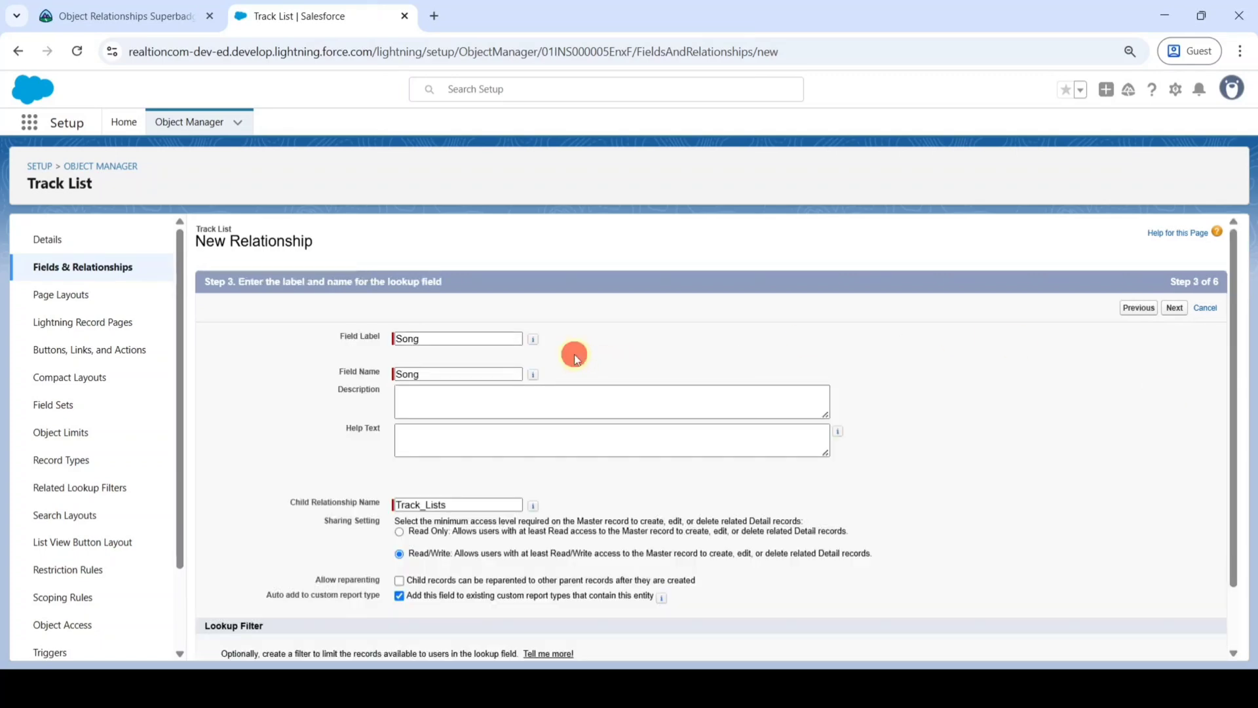
pyautogui.click(1175, 309)
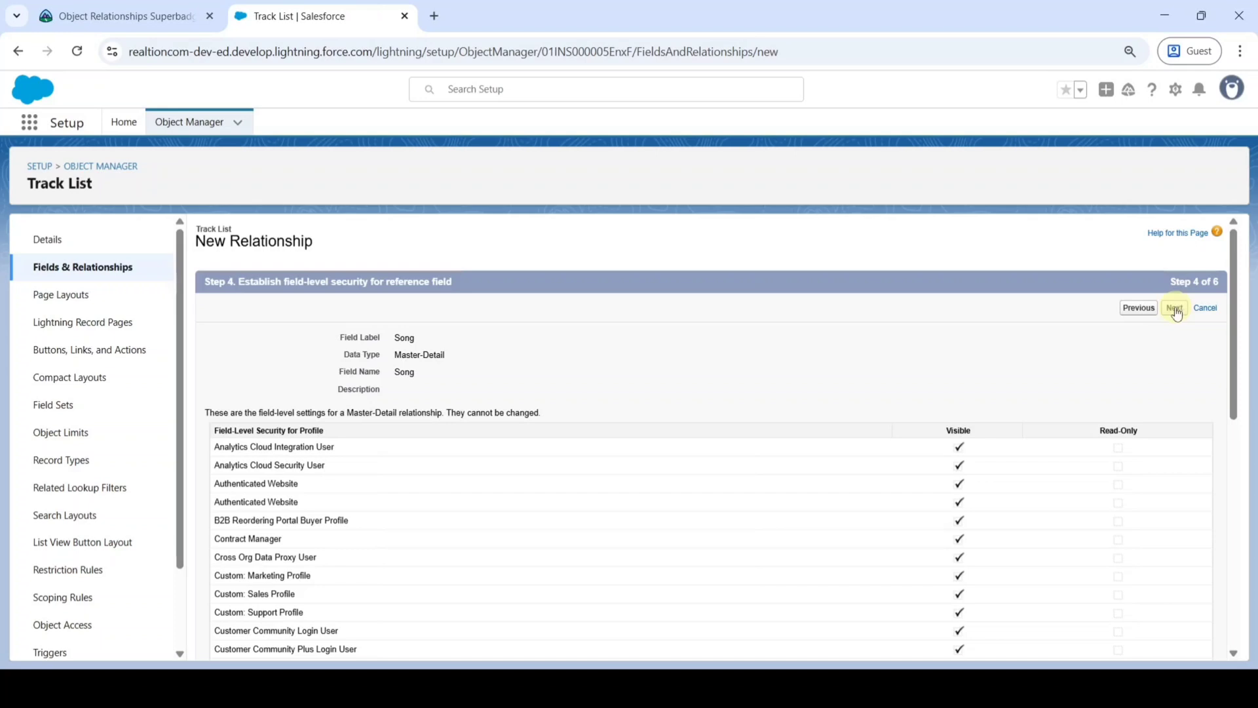
pyautogui.click(1173, 312)
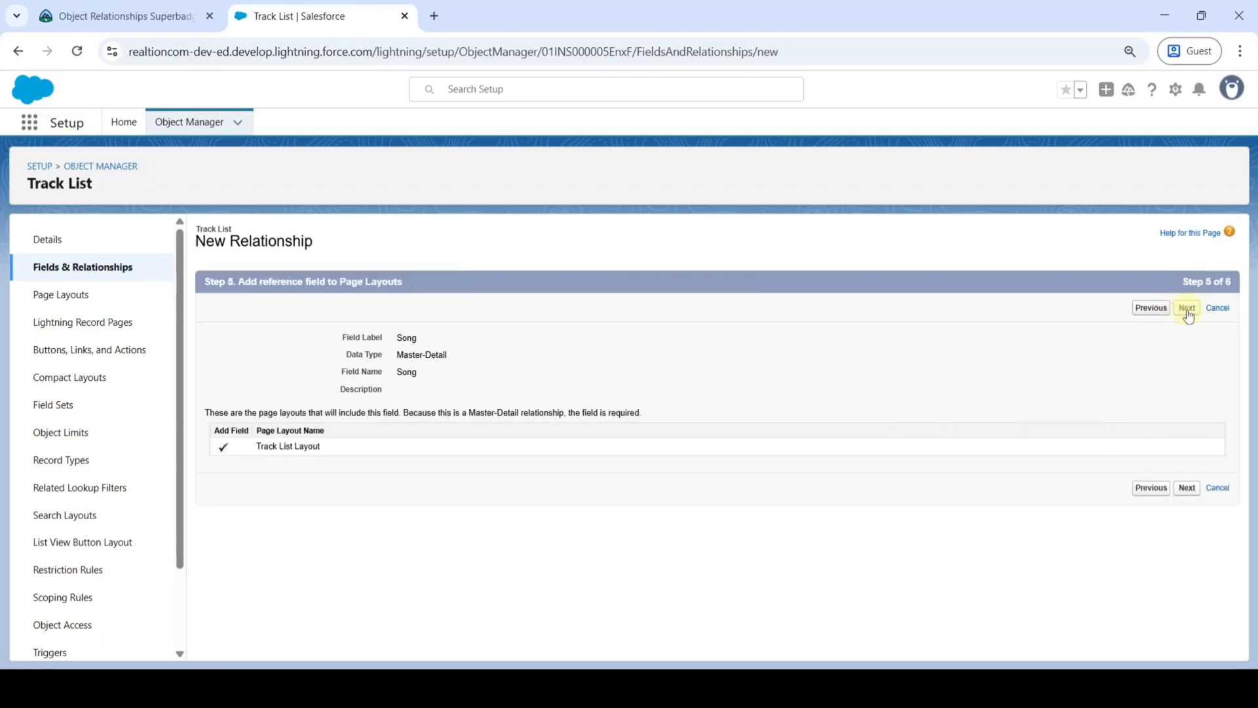
pyautogui.click(1187, 308)
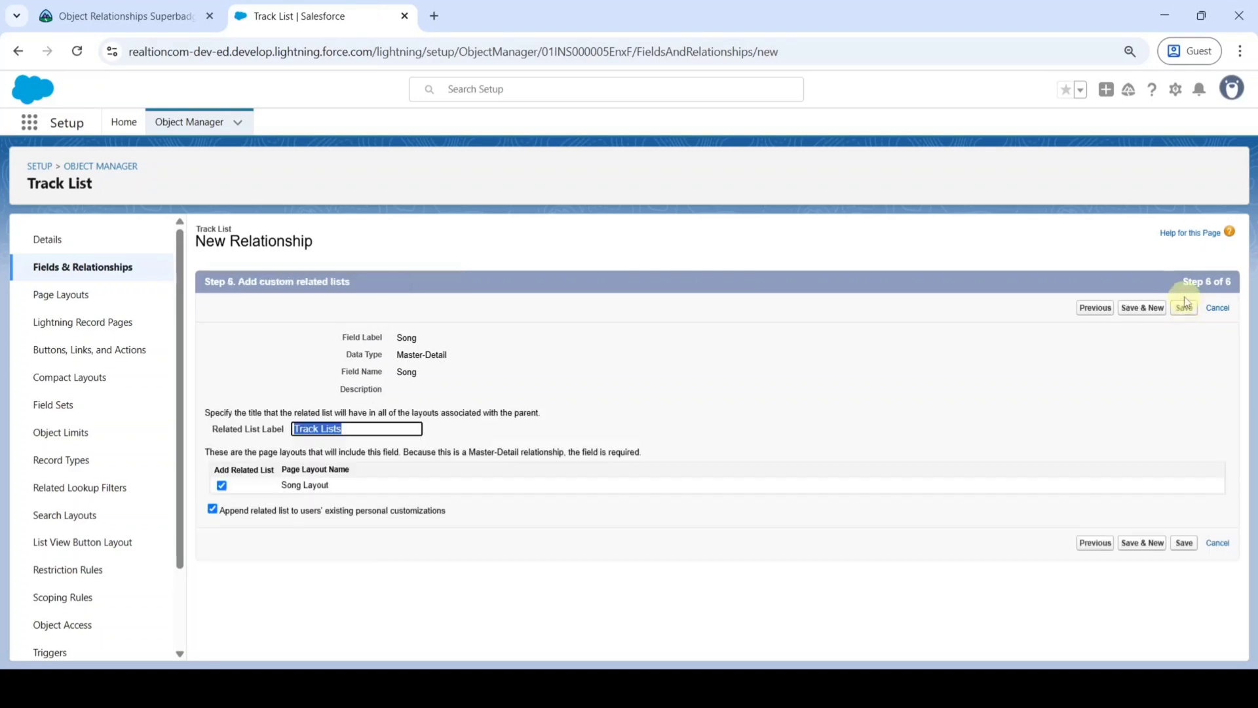
pyautogui.click(1184, 309)
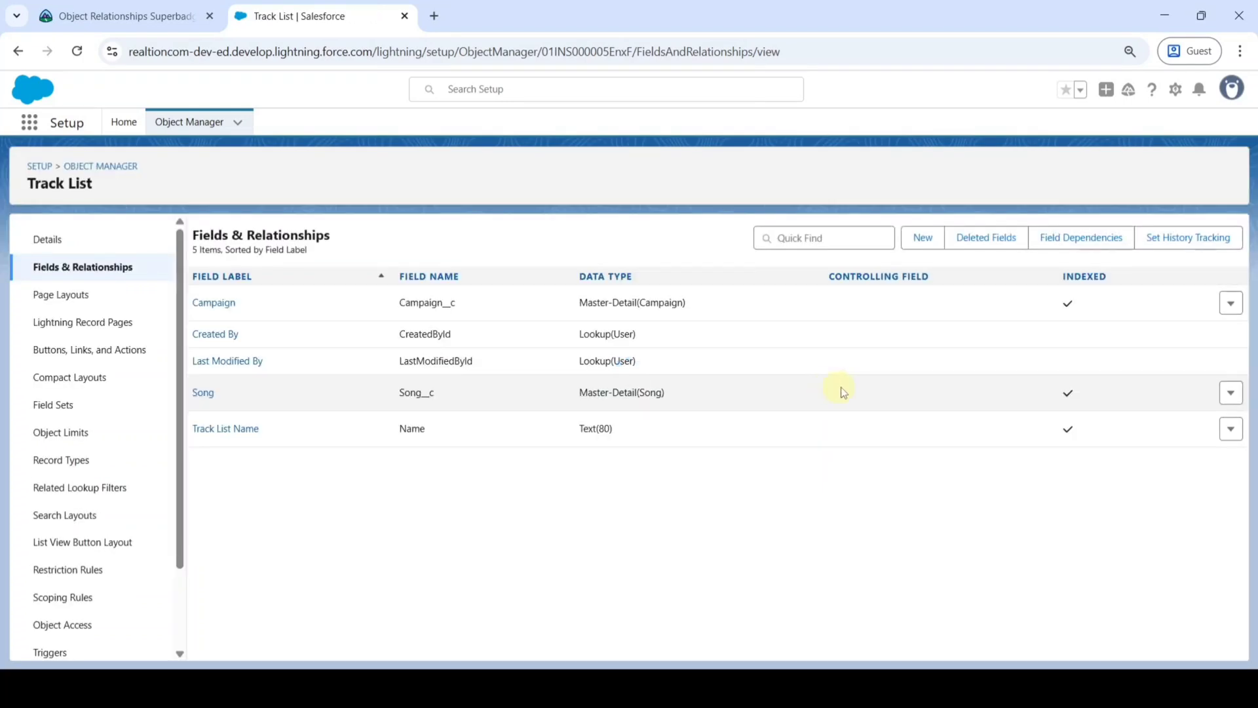
# Highlight the Trailhead requirement that each Song connects to at most one Album
pyautogui.click(139, 9)
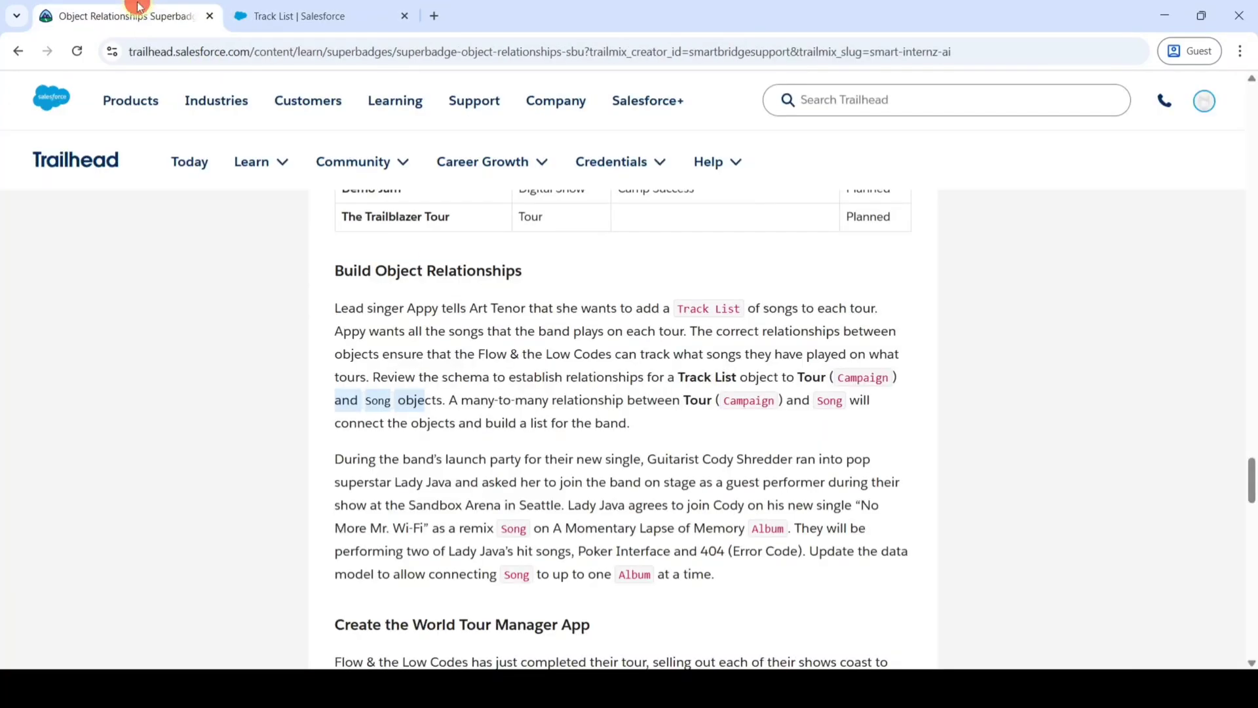
pyautogui.scroll(-2, 580, 441)
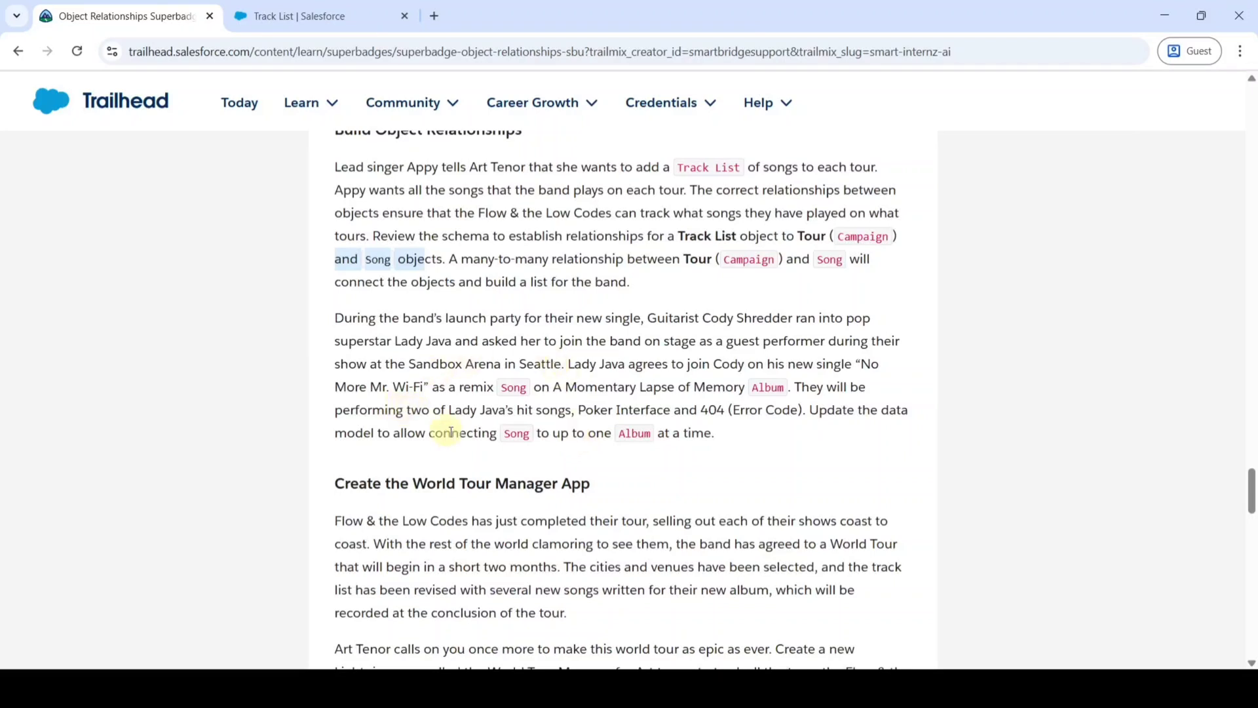
pyautogui.moveTo(450, 434); pyautogui.dragTo(715, 448)
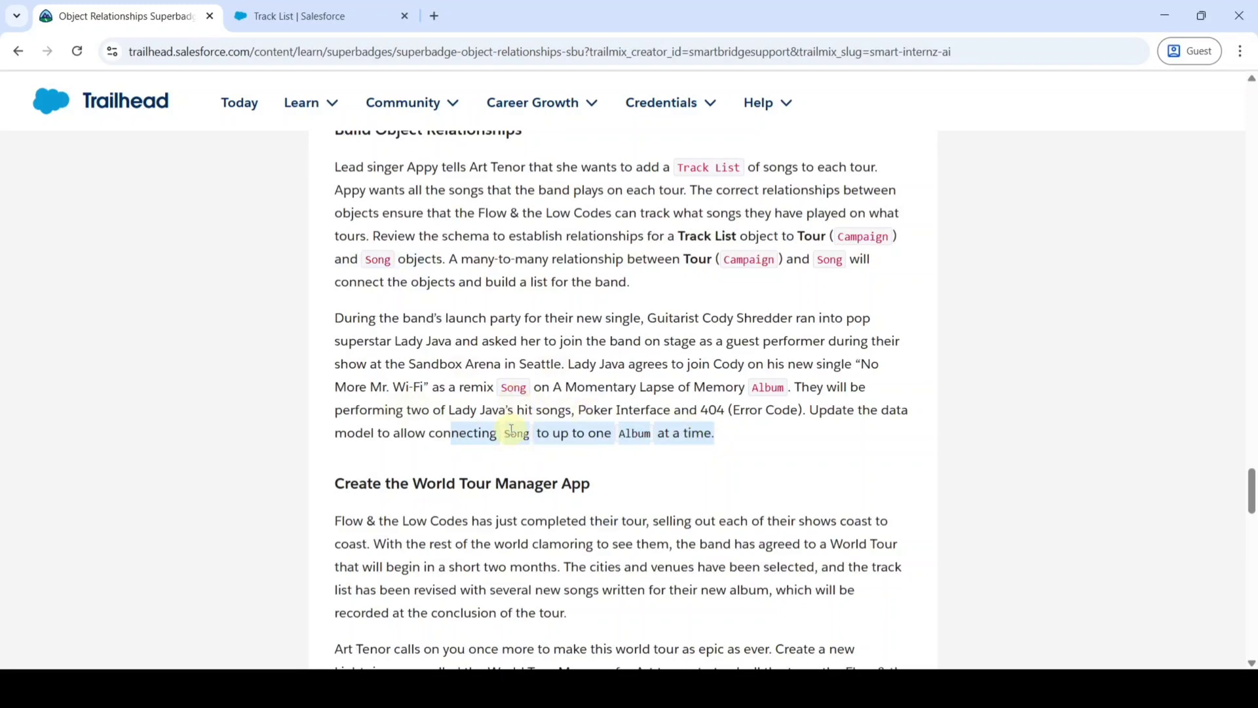
# Find the Song object via Object Manager Quick Find and show its Fields & Relationships
pyautogui.click(306, 9)
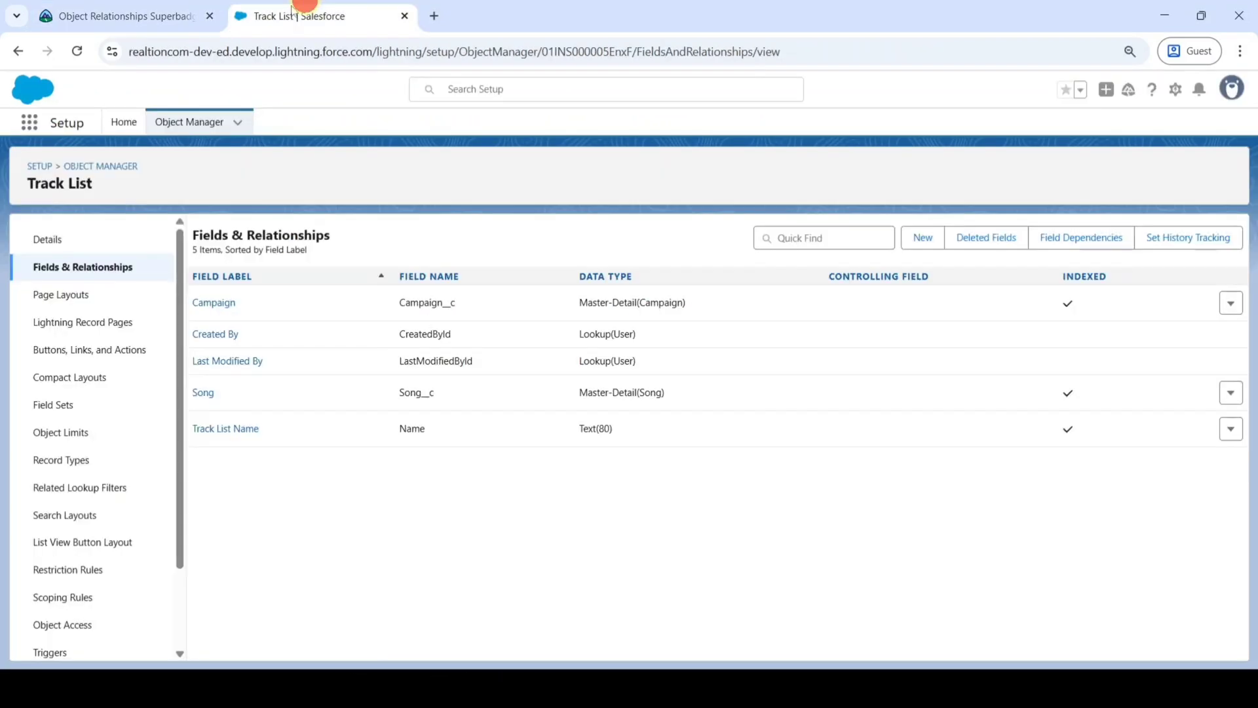
pyautogui.click(196, 125)
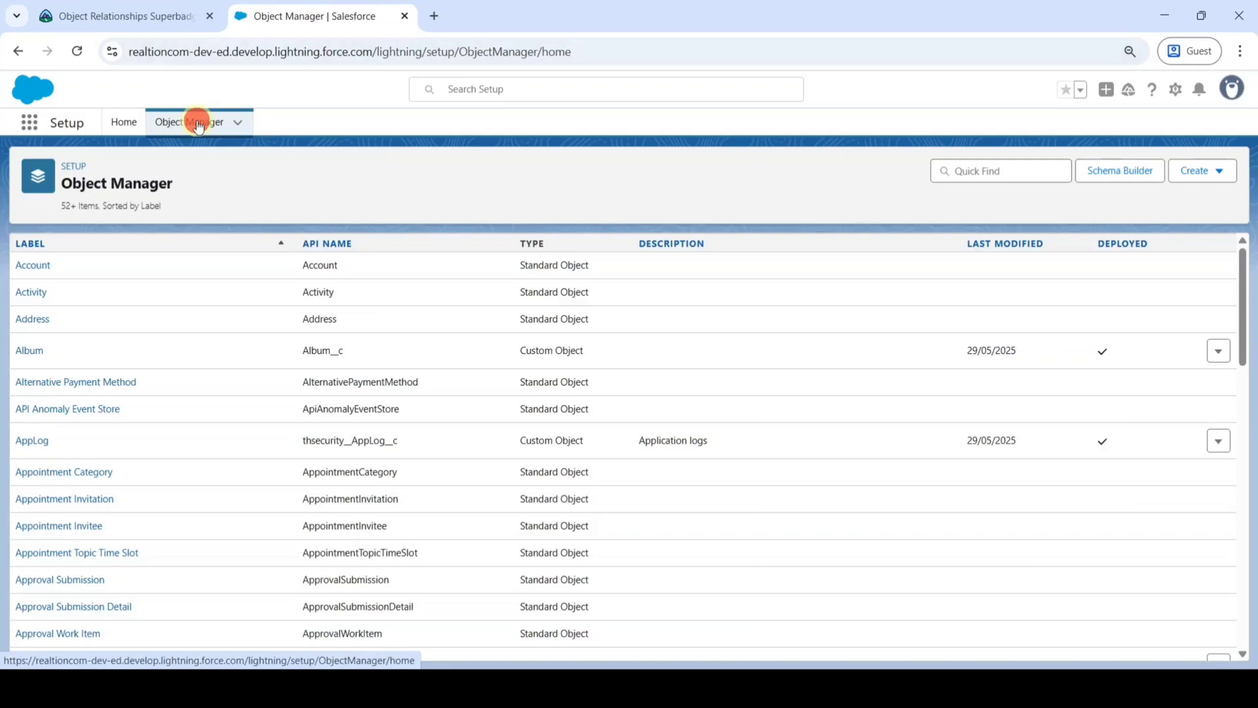
pyautogui.click(1008, 170)
pyautogui.write('song')
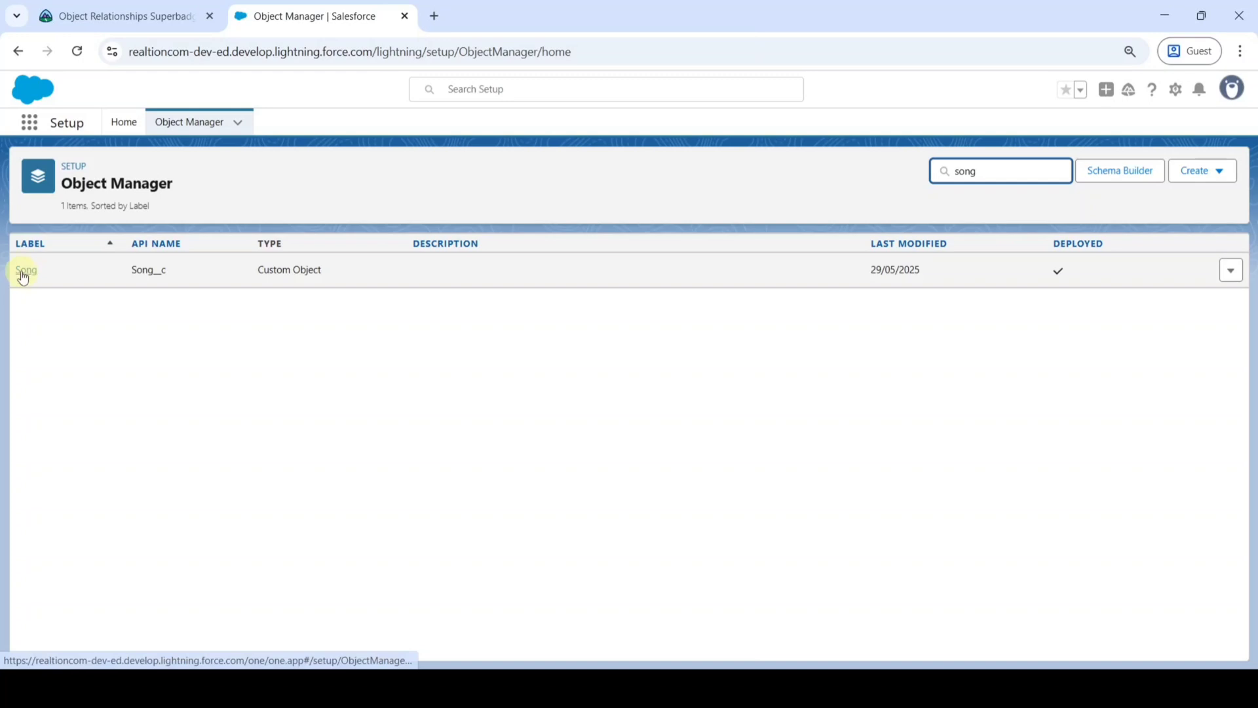
pyautogui.click(24, 272)
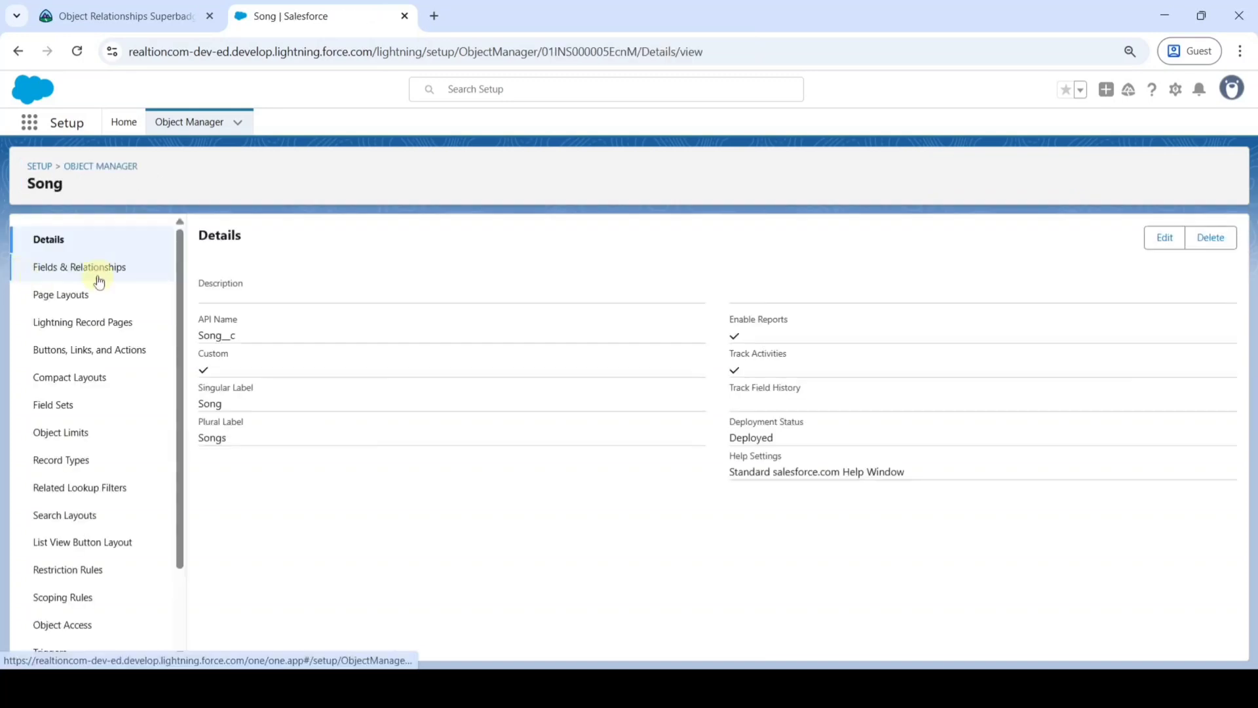
pyautogui.click(89, 271)
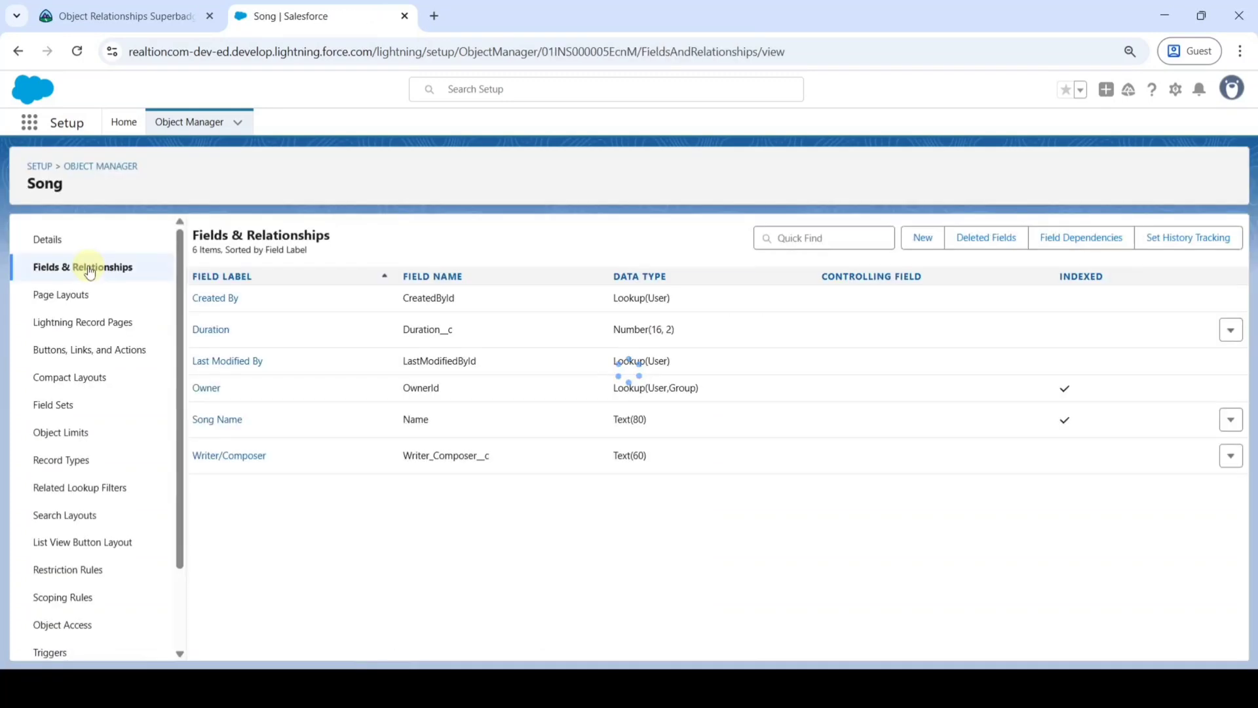
# Save an Album lookup field on Song with default label, visibility and page layouts
pyautogui.click(928, 243)
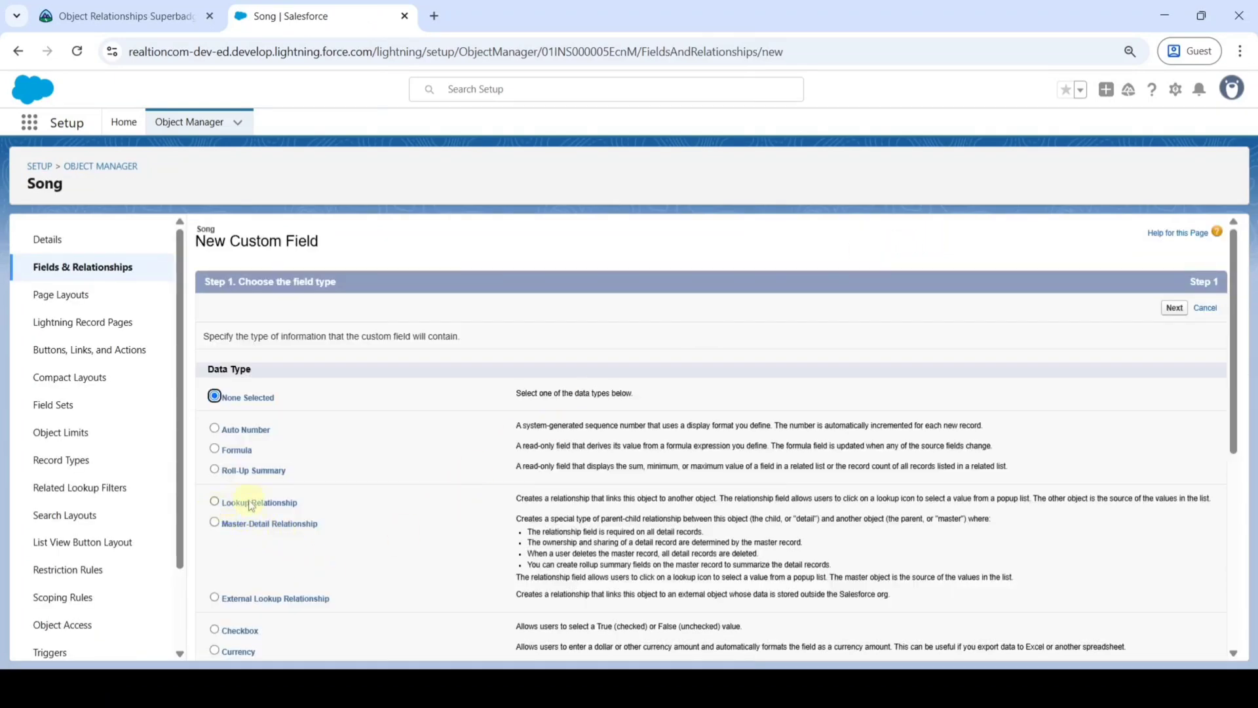
pyautogui.click(215, 501)
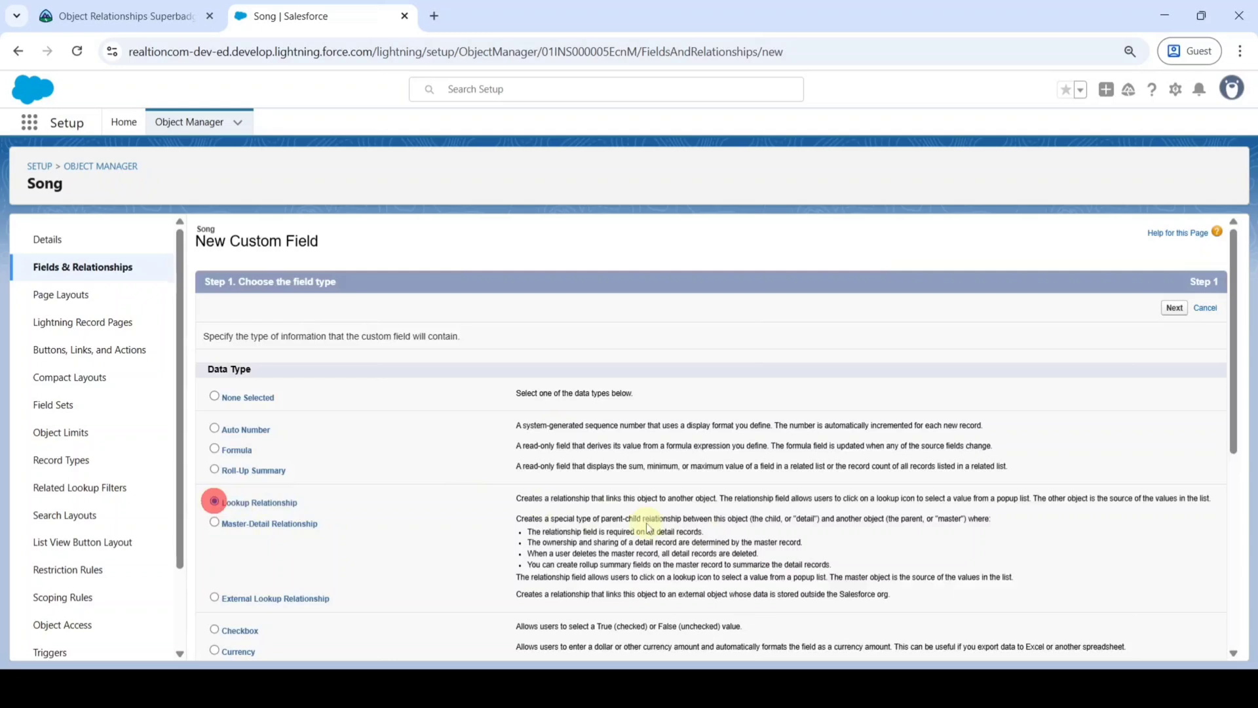
pyautogui.click(1173, 308)
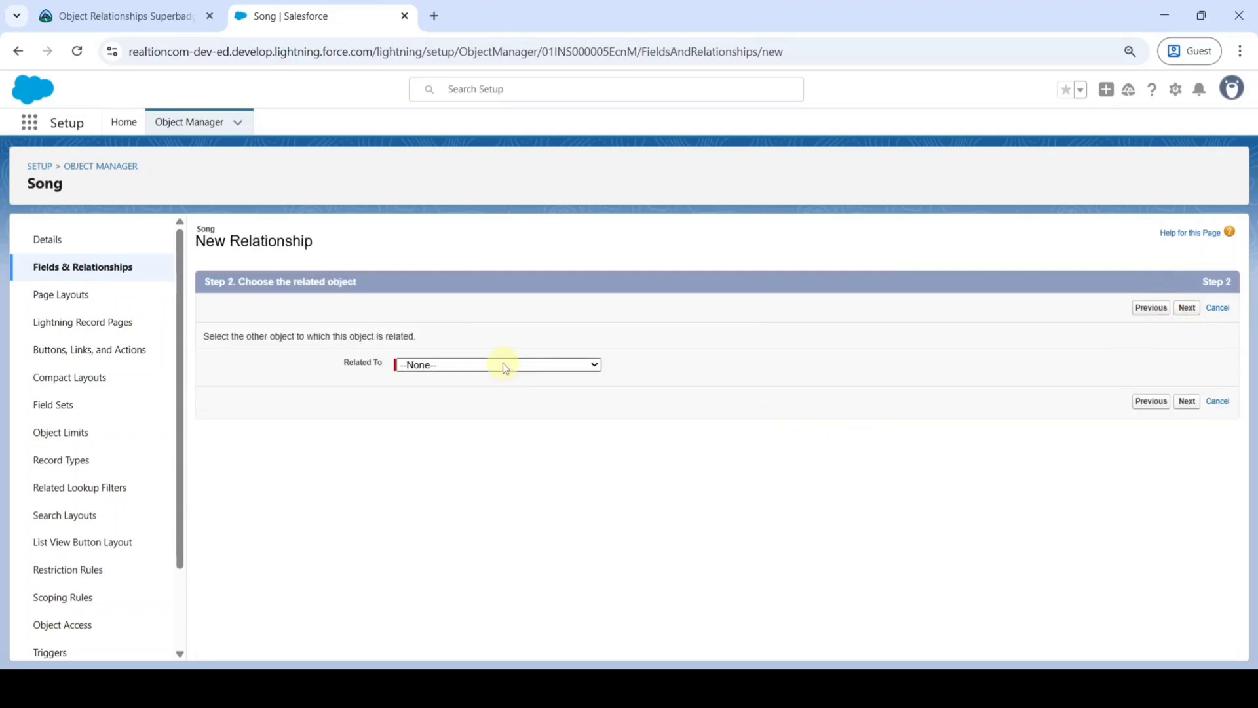
pyautogui.click(502, 365)
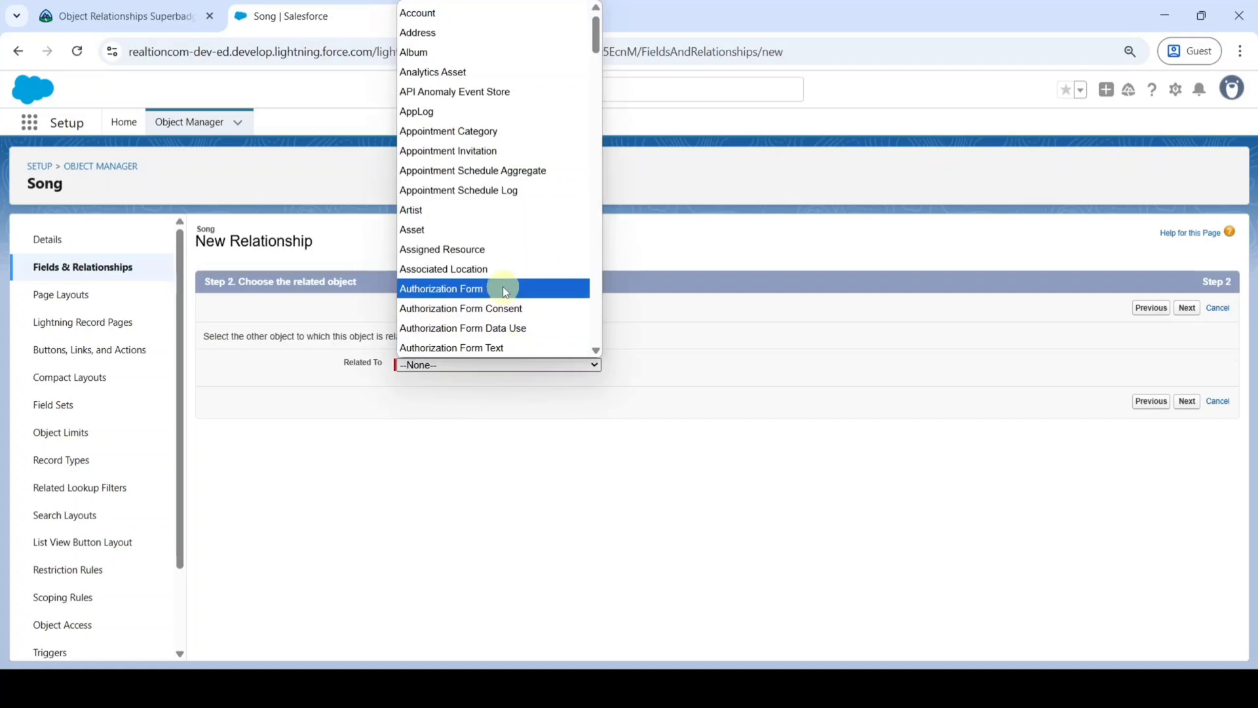
pyautogui.click(438, 53)
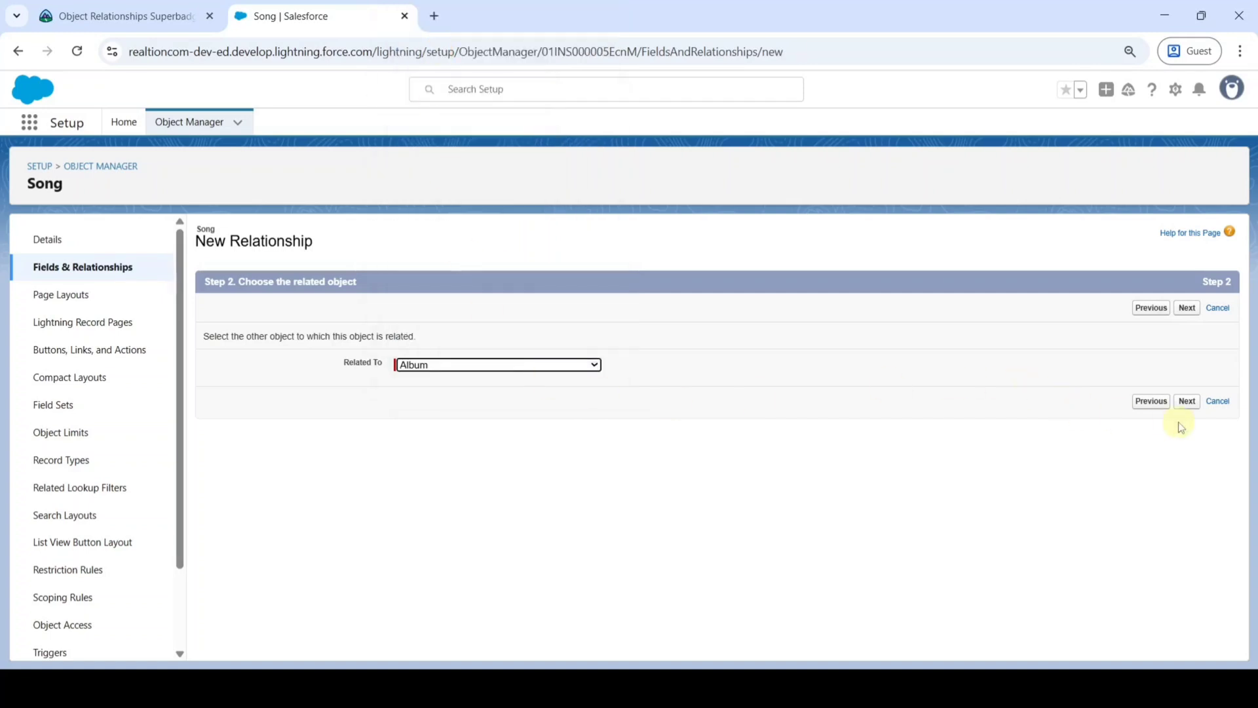
pyautogui.click(1186, 401)
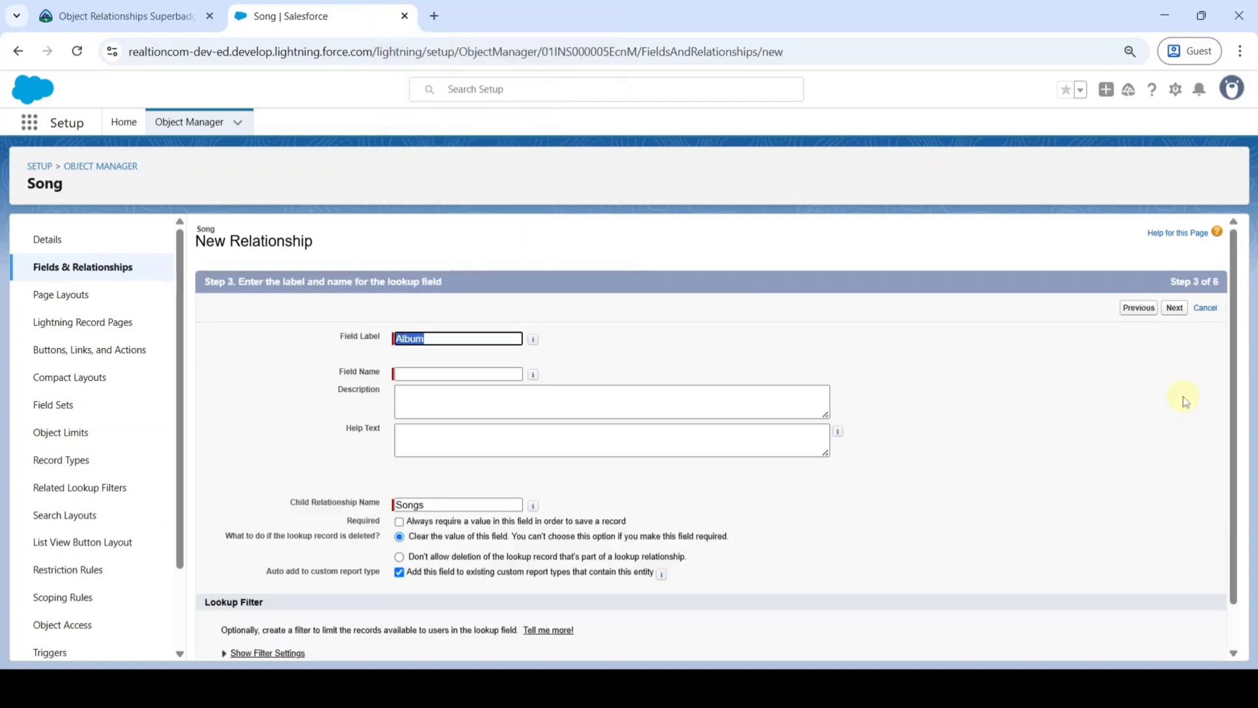
pyautogui.click(583, 365)
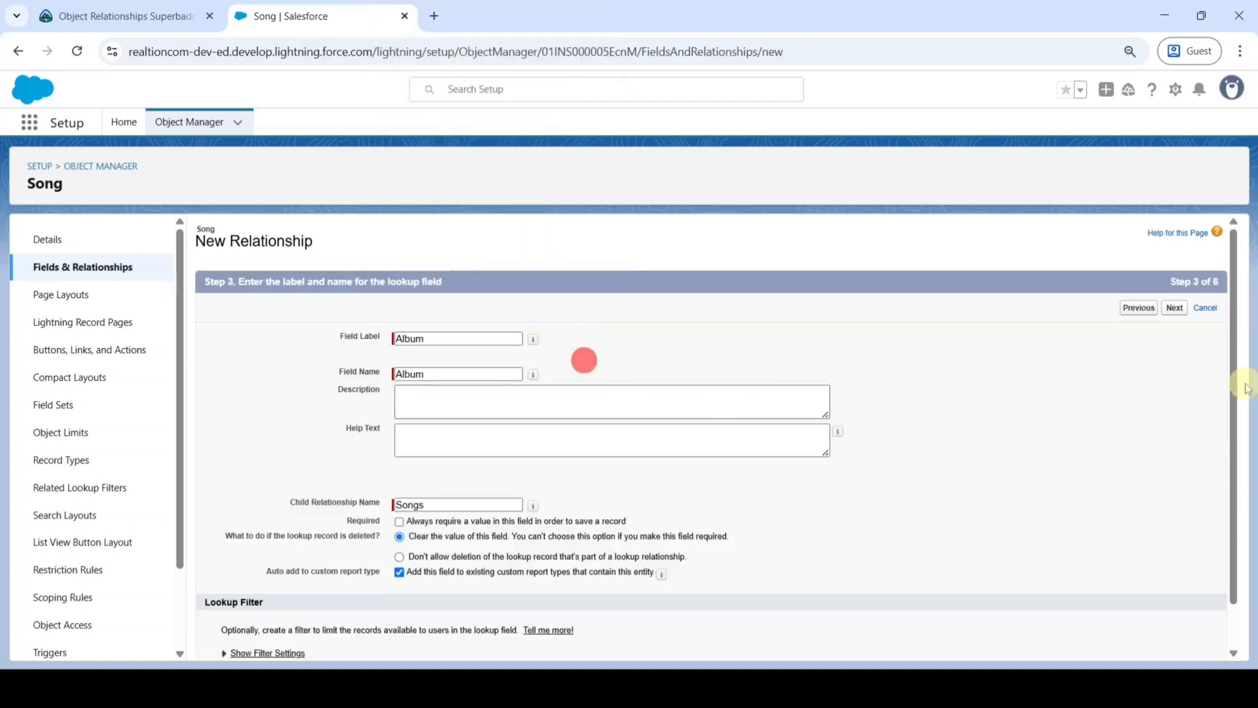
pyautogui.click(1173, 311)
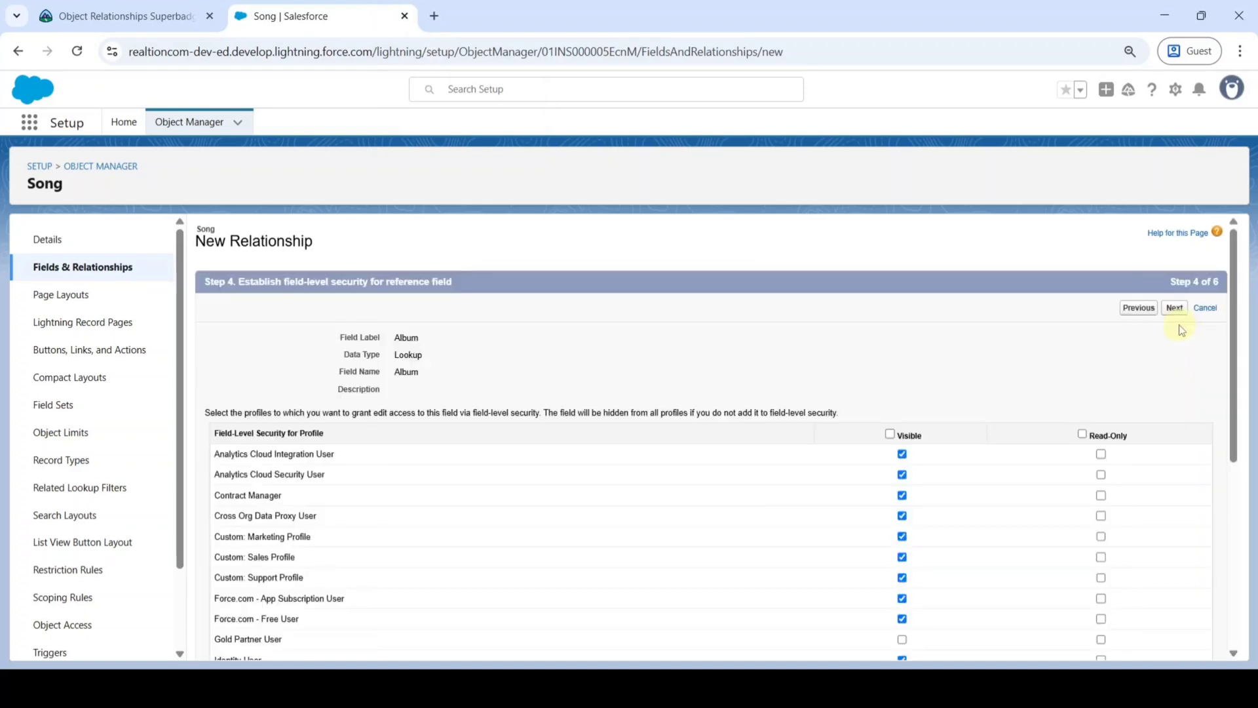
pyautogui.click(1173, 308)
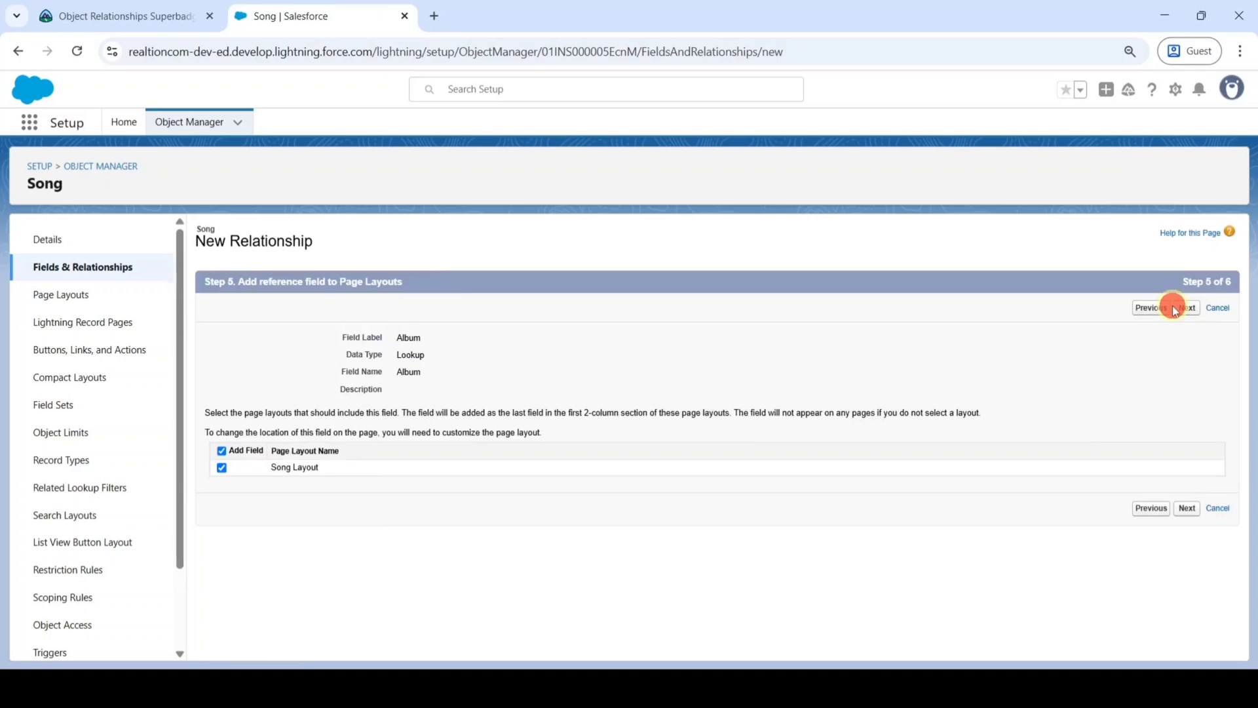
pyautogui.click(1189, 309)
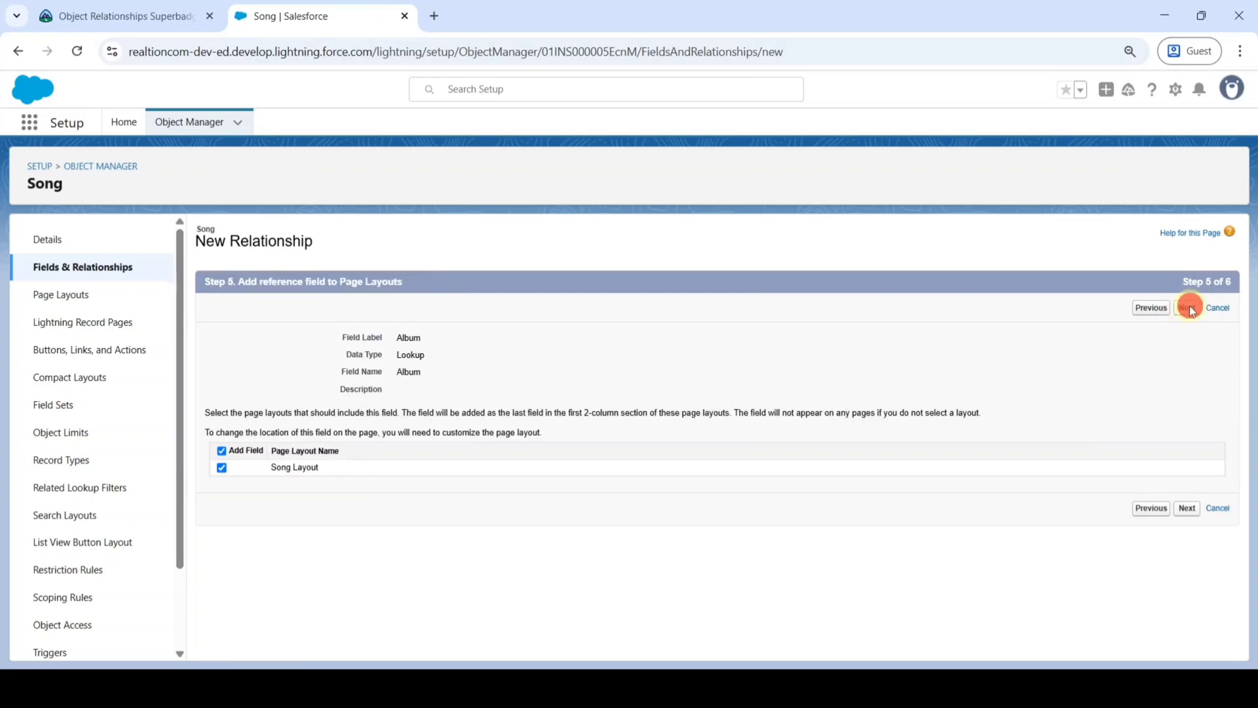
pyautogui.click(1183, 308)
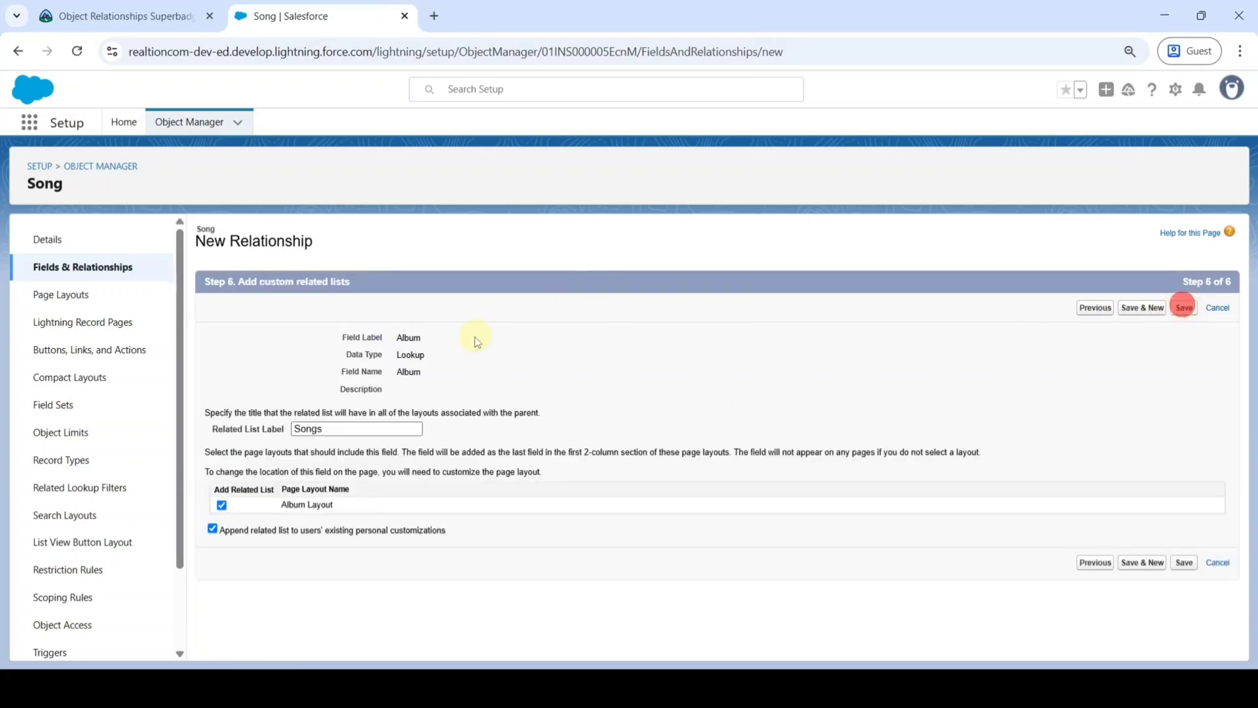
# Verify challenge 2, Build Custom Objects, in Trailhead and earn its 500 points
pyautogui.click(134, 21)
pyautogui.scroll(1, 644, 375)
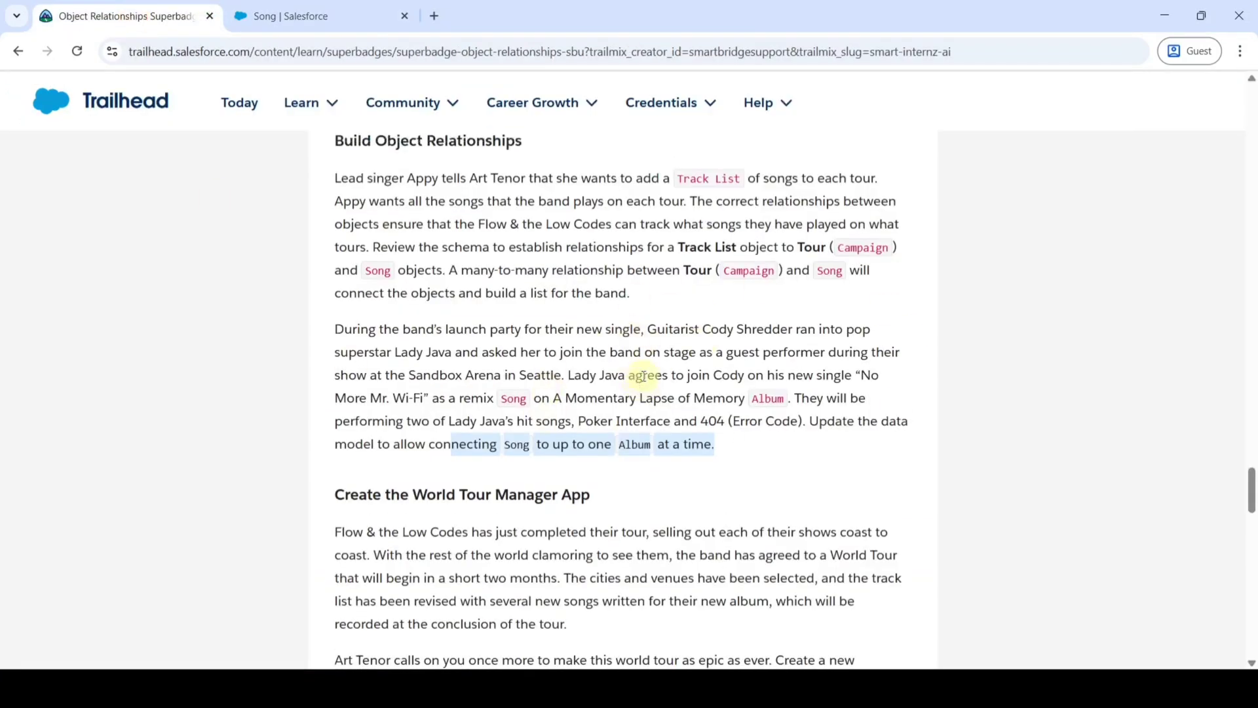
pyautogui.scroll(1, 643, 374)
pyautogui.scroll(-4, 646, 393)
pyautogui.scroll(-3, 652, 393)
pyautogui.scroll(-5, 657, 399)
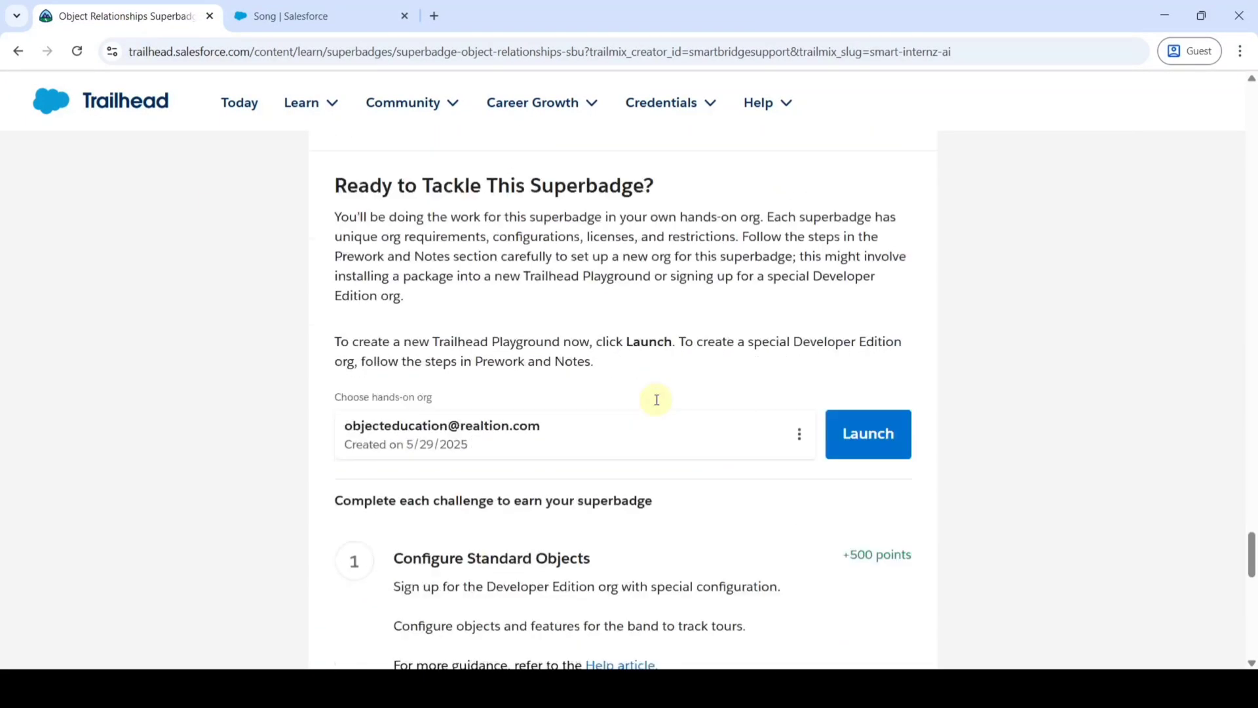
pyautogui.scroll(-3, 656, 399)
pyautogui.scroll(-3, 639, 404)
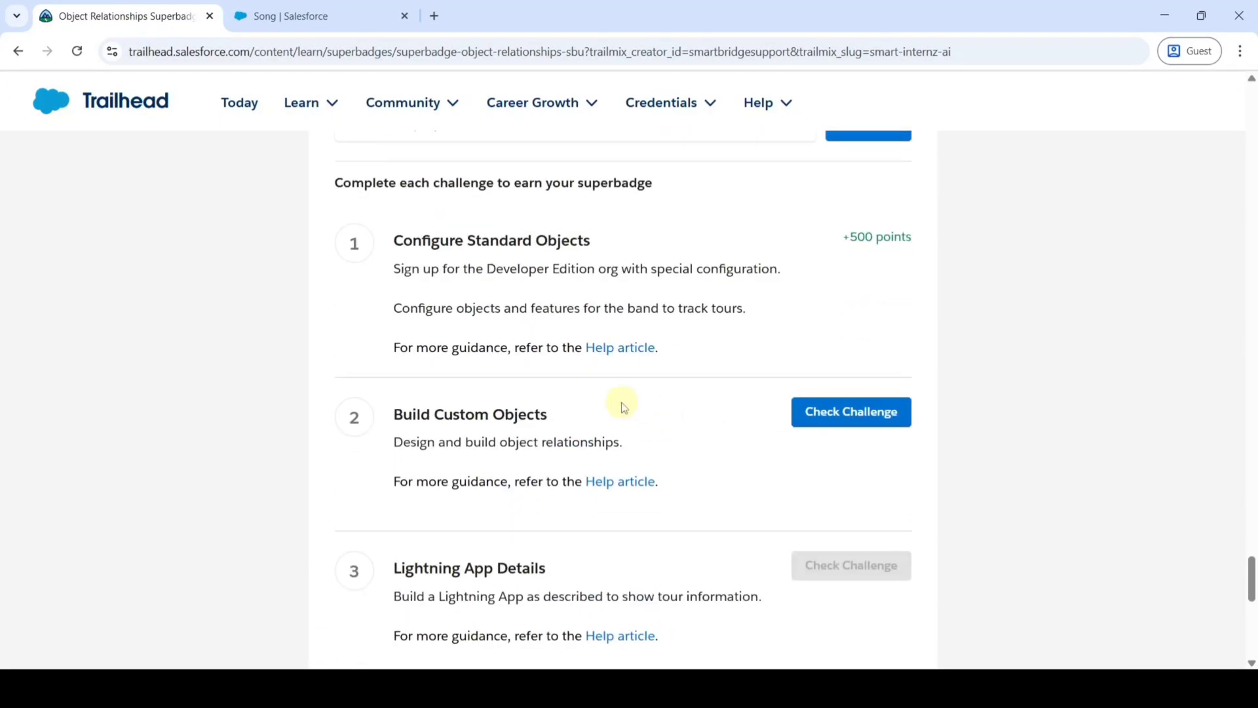
pyautogui.click(885, 410)
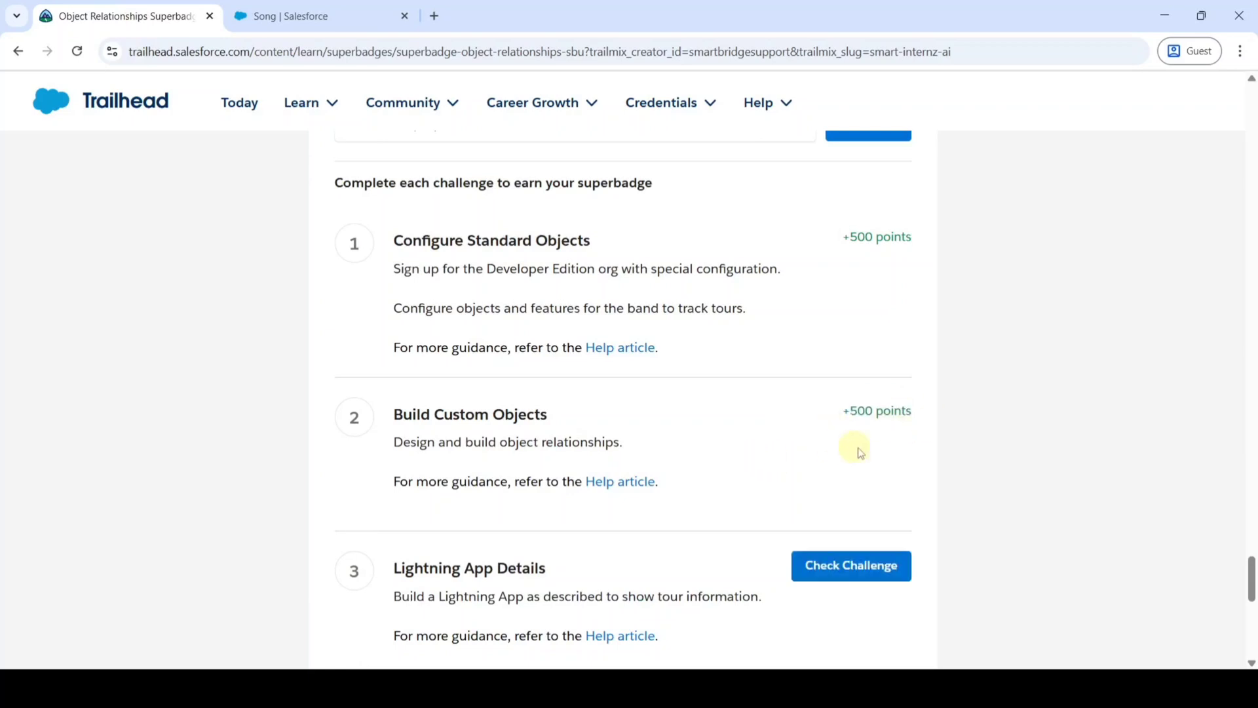